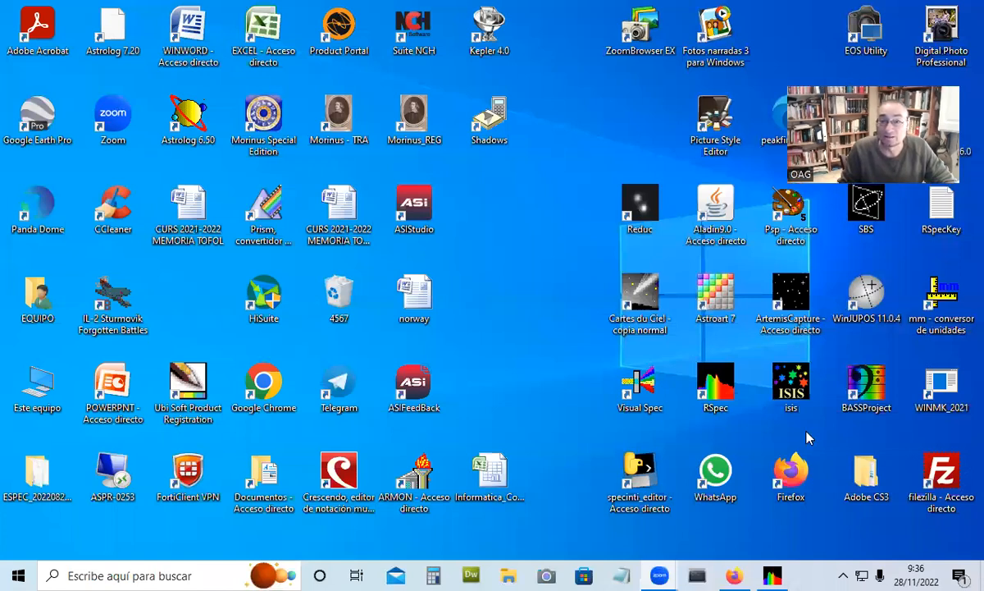
Switch to RSpec and open the reference point editor for the Beta Ori profile, clear of the graph, with adding continuum points enabled
click(774, 575)
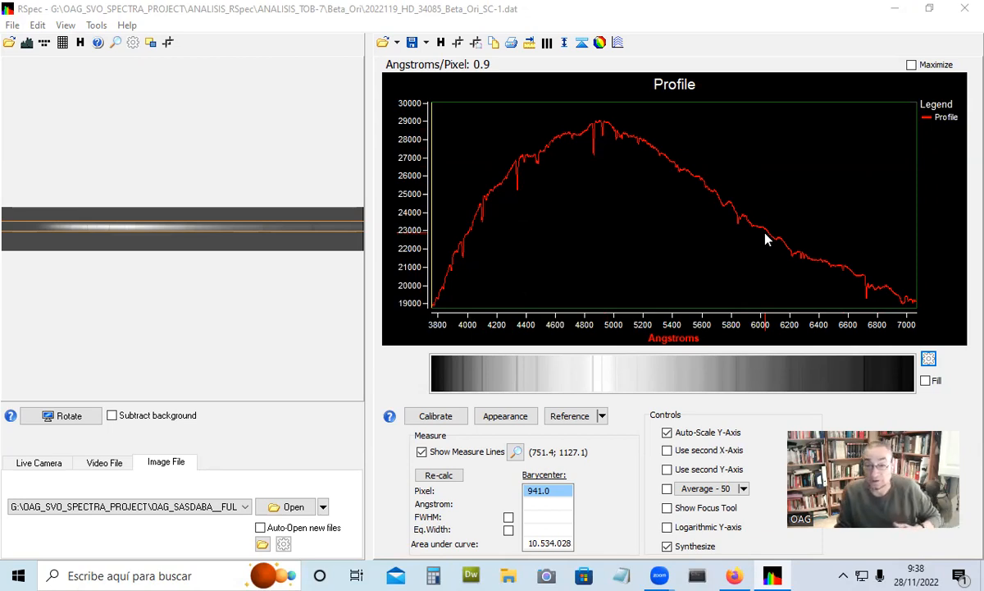
click(602, 416)
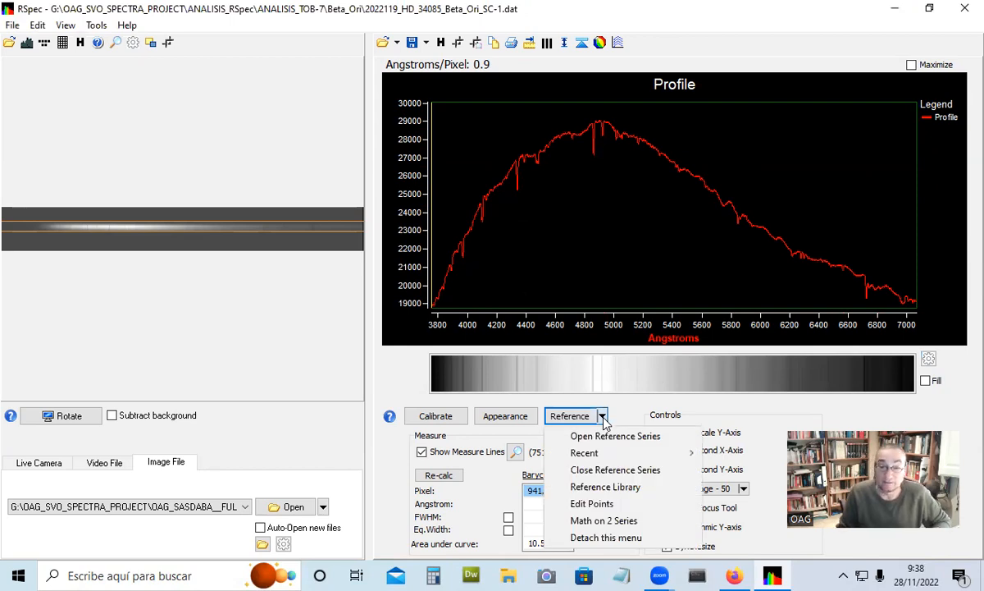
click(591, 504)
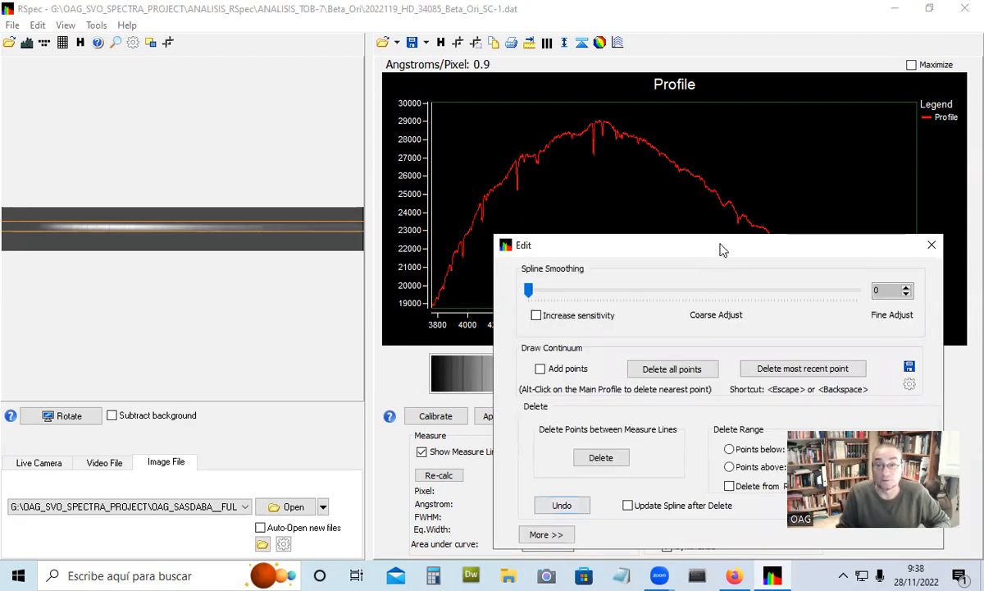
drag(721, 250, 677, 264)
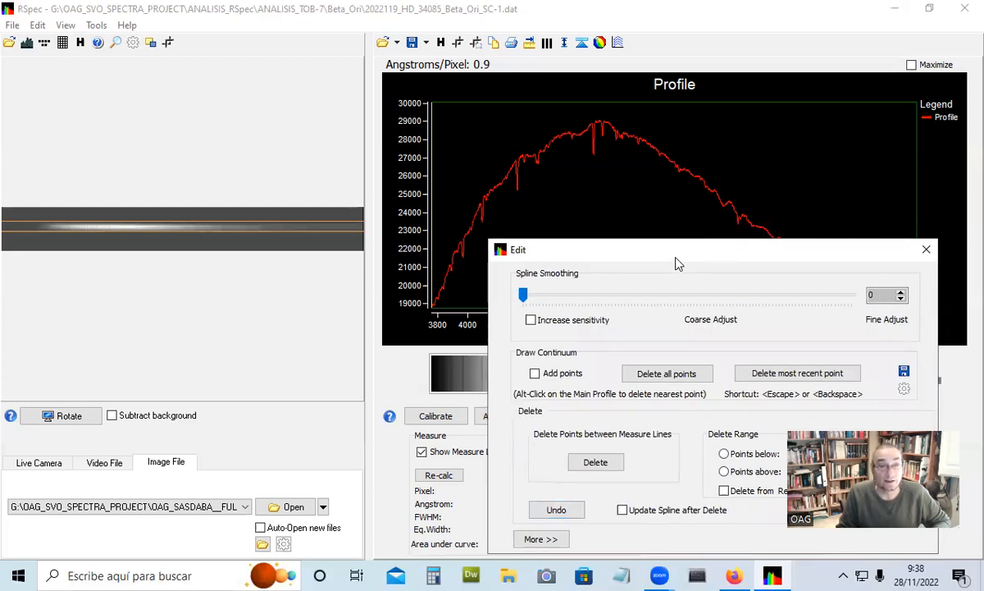
drag(677, 264, 177, 41)
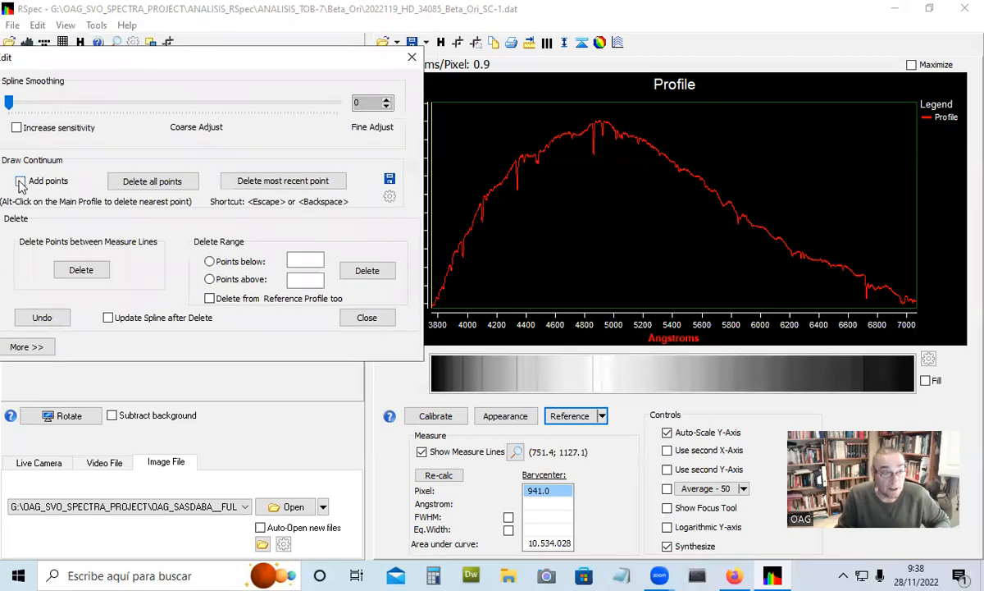
click(19, 180)
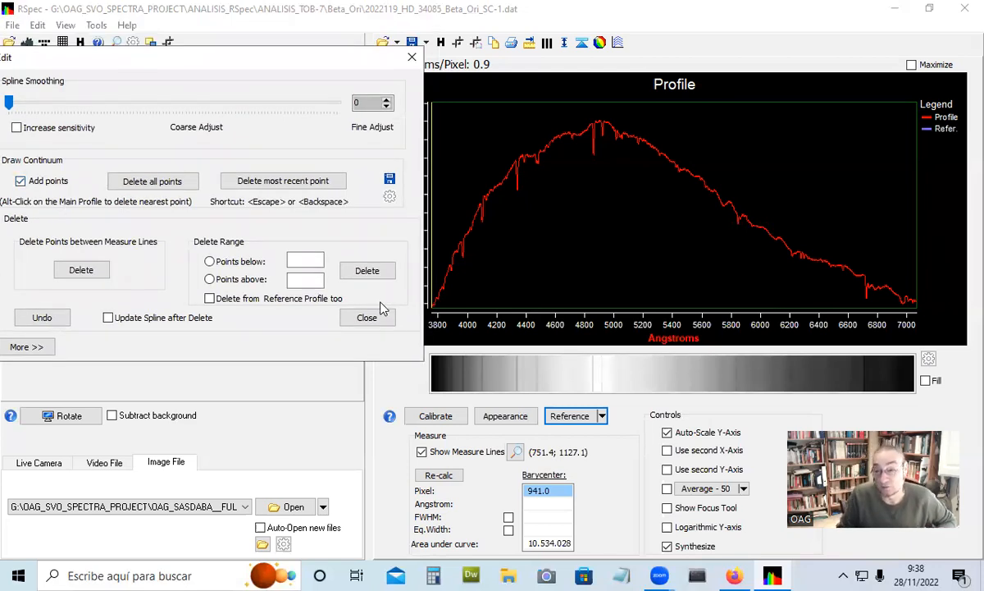
Place six continuum points along the profile's rising side, from about 3830 Å up to the peak near 4910 Å
click(444, 288)
click(444, 287)
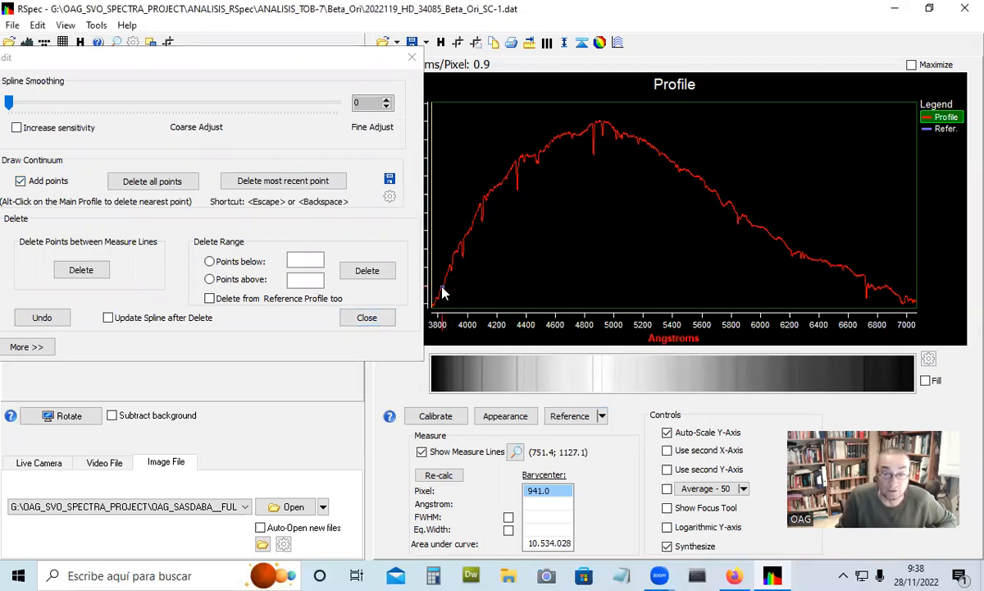
click(465, 237)
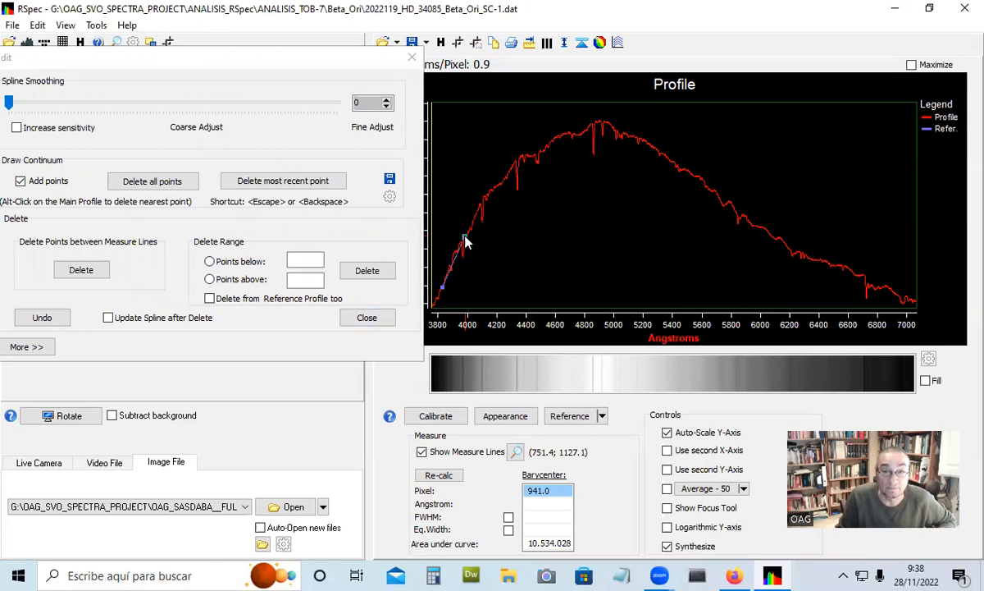
click(484, 198)
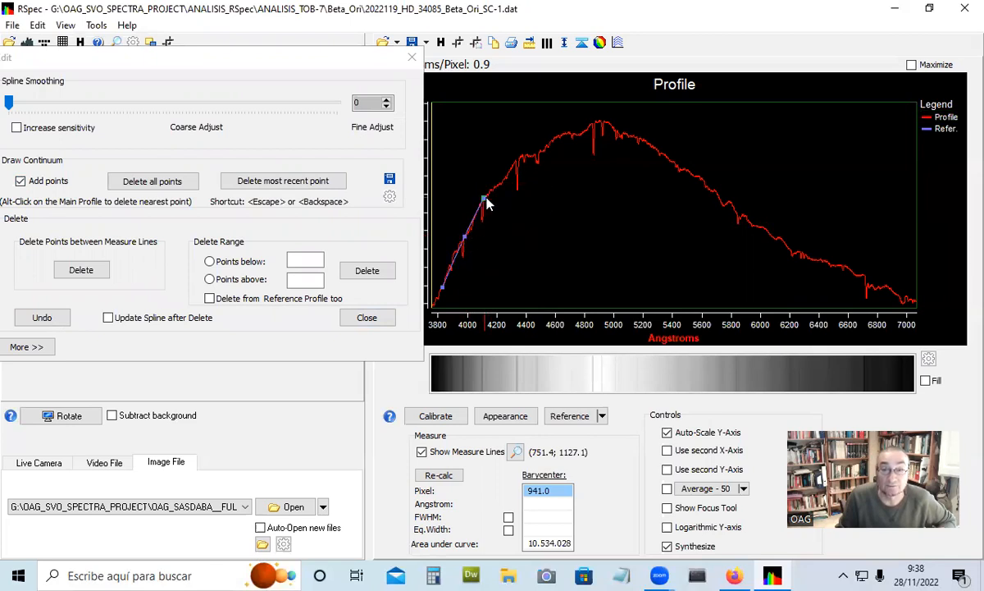
click(523, 157)
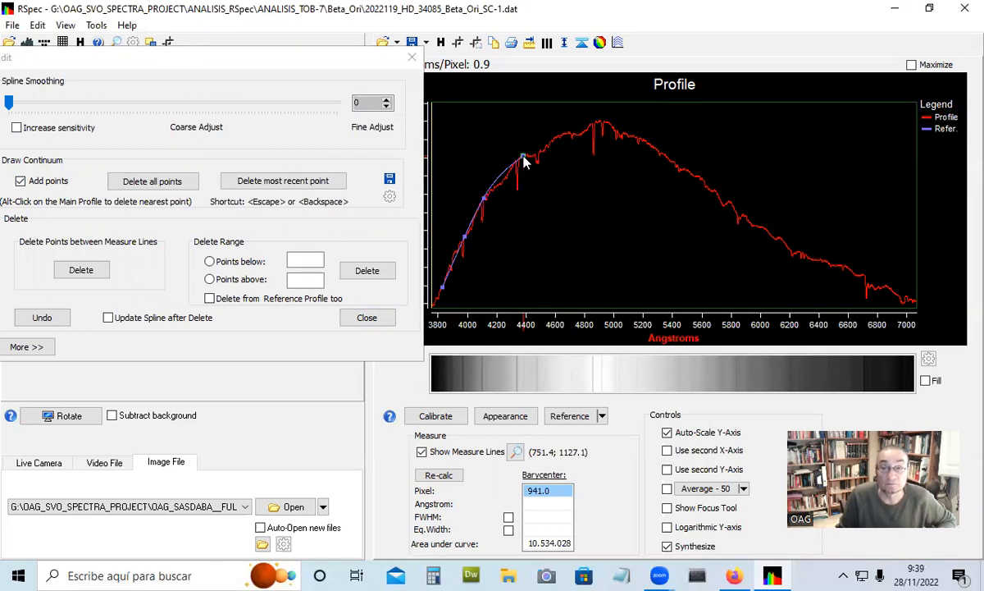
click(567, 133)
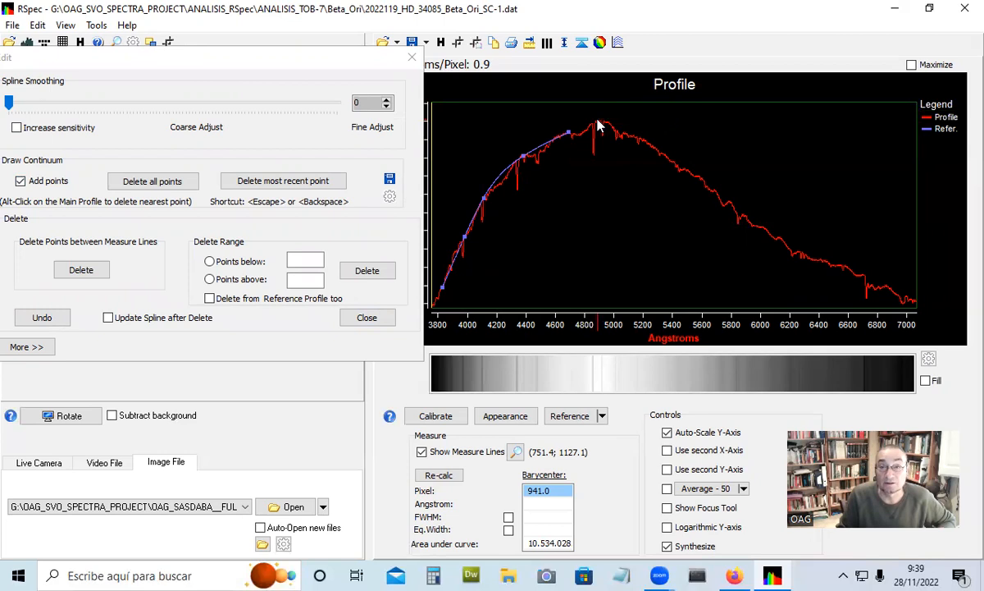
click(600, 123)
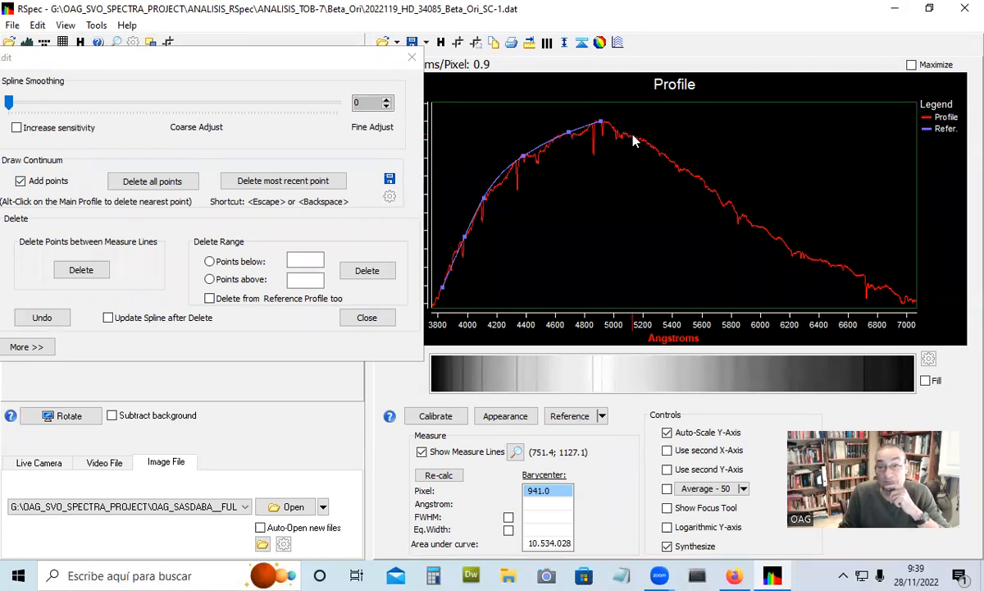
Continue the continuum down the profile's falling side with eight points from about 5120 Å to about 7000 Å
click(632, 137)
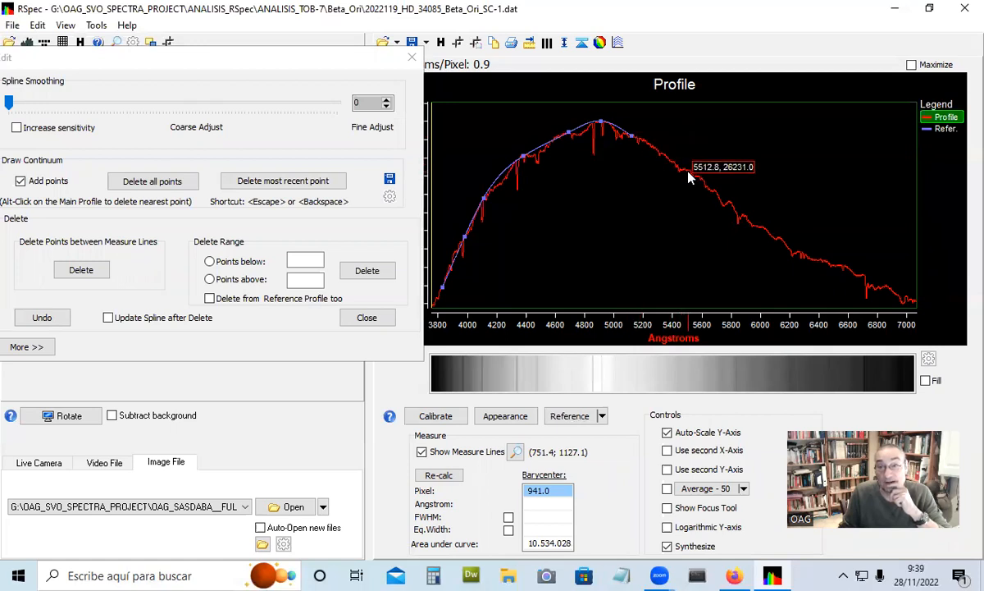
click(687, 171)
click(715, 192)
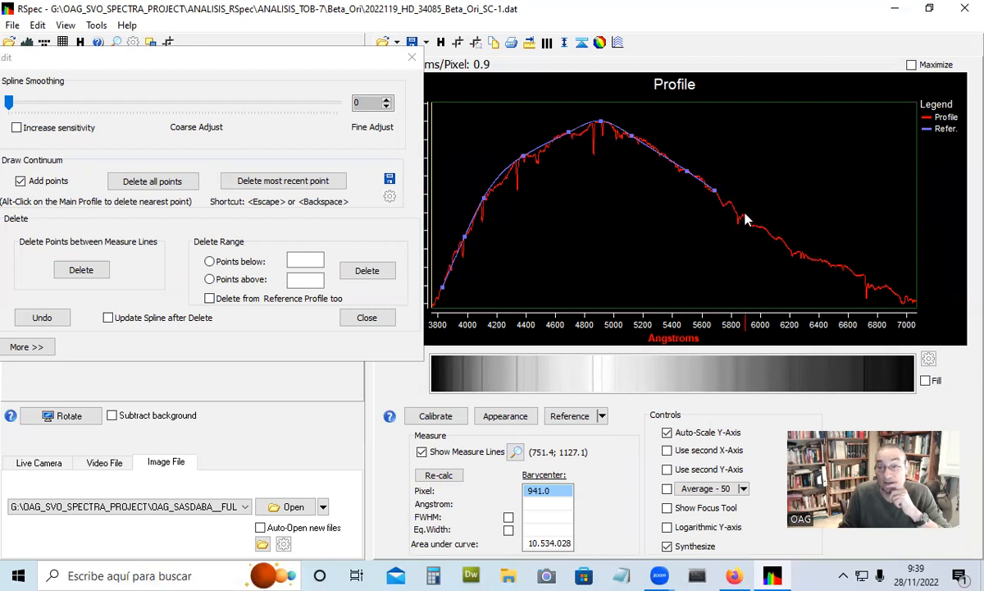
click(742, 216)
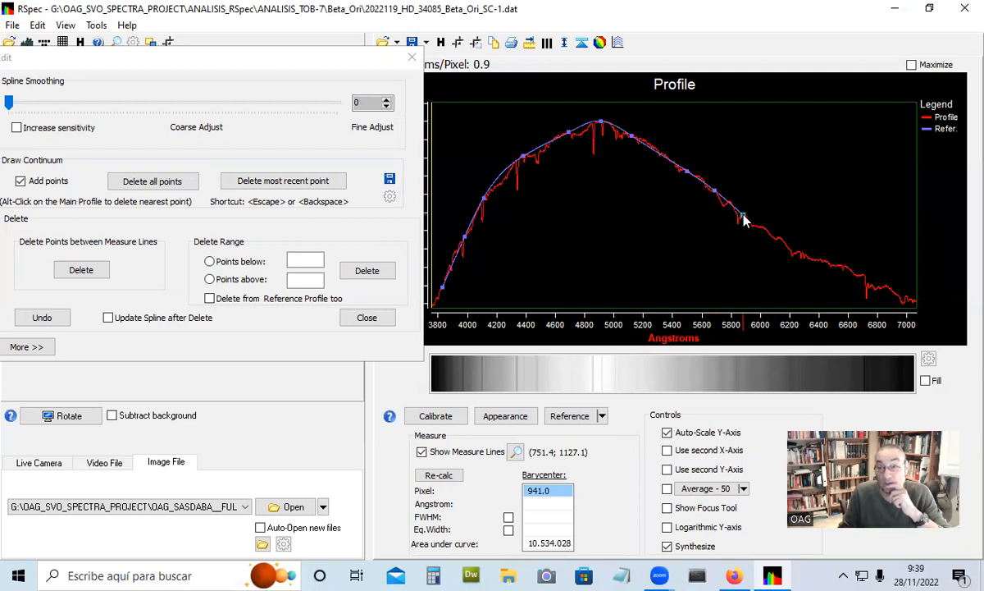
click(781, 239)
click(826, 262)
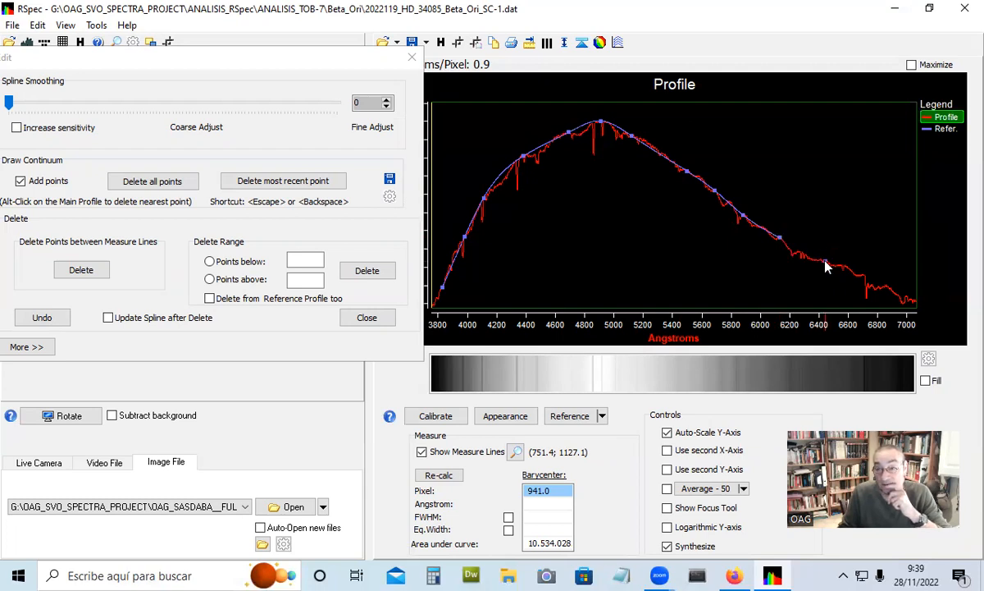
click(864, 277)
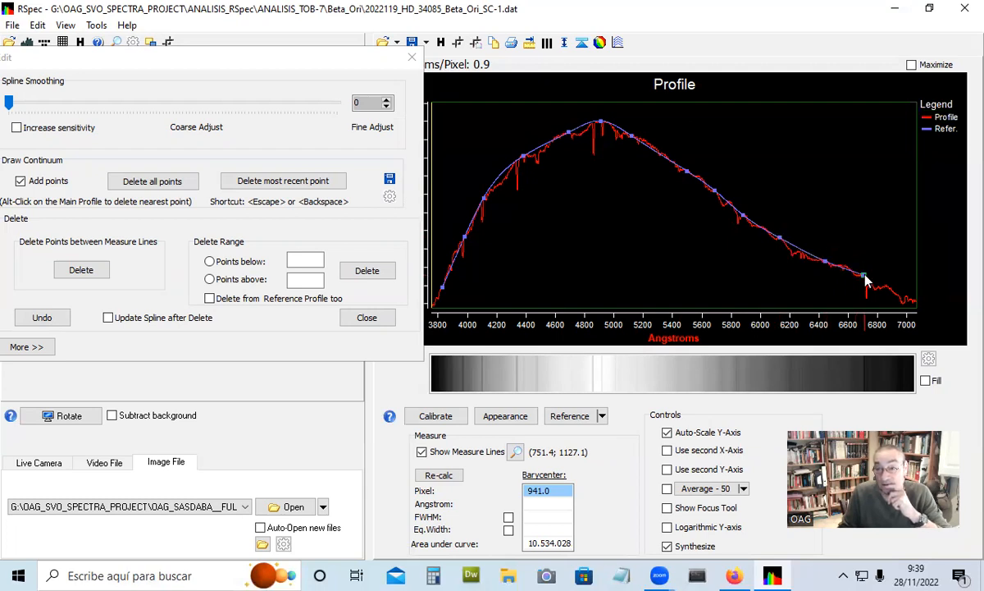
click(908, 296)
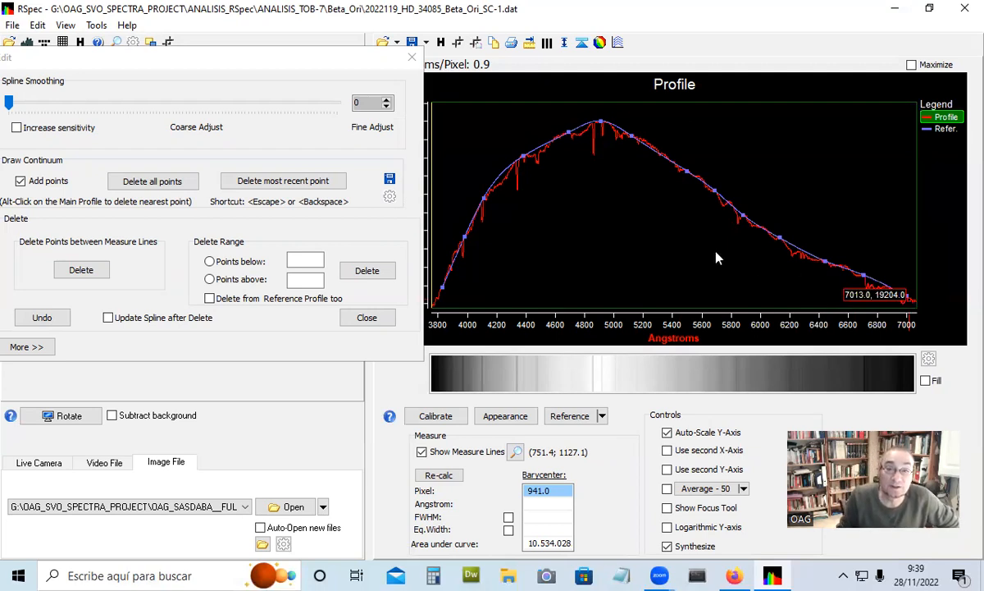
Examine how closely the drawn continuum follows the profile between its points, and close the point editor
scroll(558, 221, up, 1)
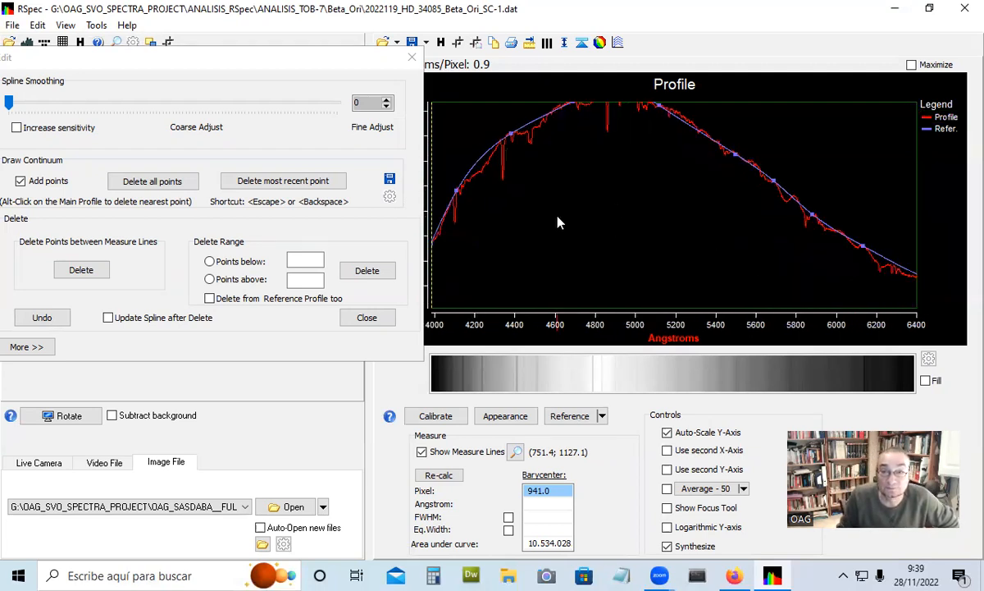
scroll(558, 222, up, 2)
scroll(734, 251, down, 2)
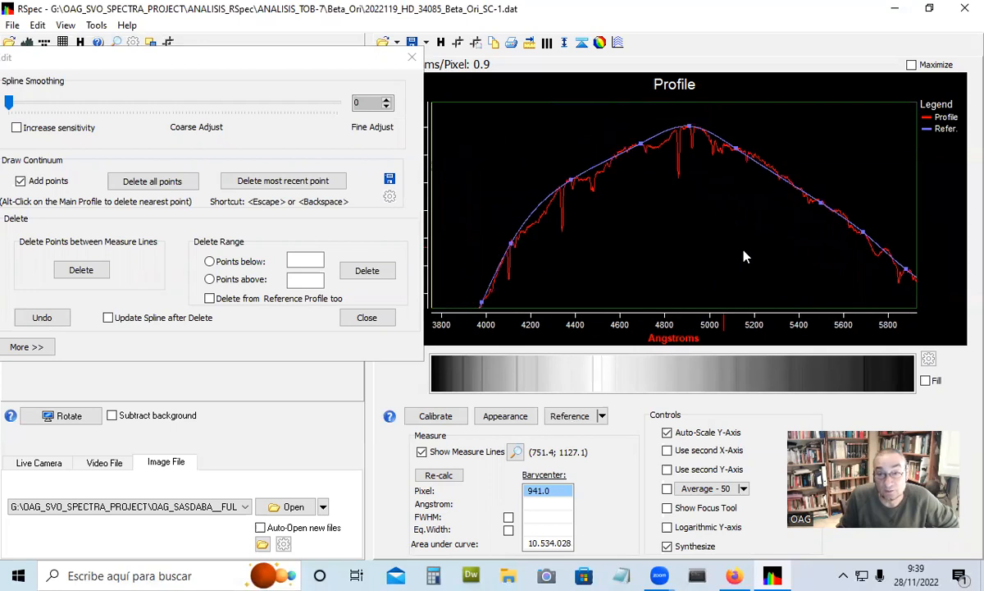
scroll(656, 263, up, 1)
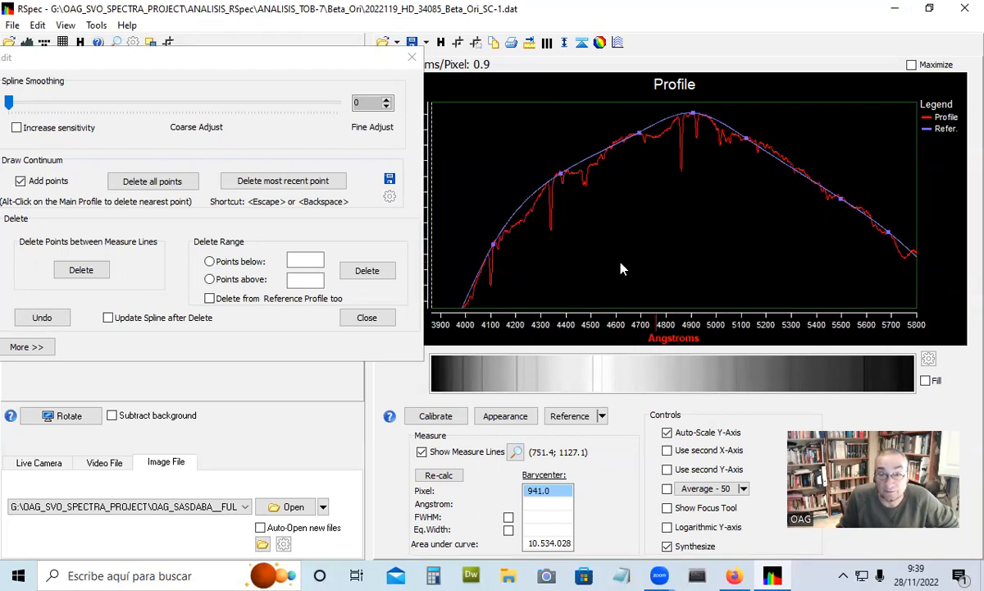
scroll(664, 216, up, 3)
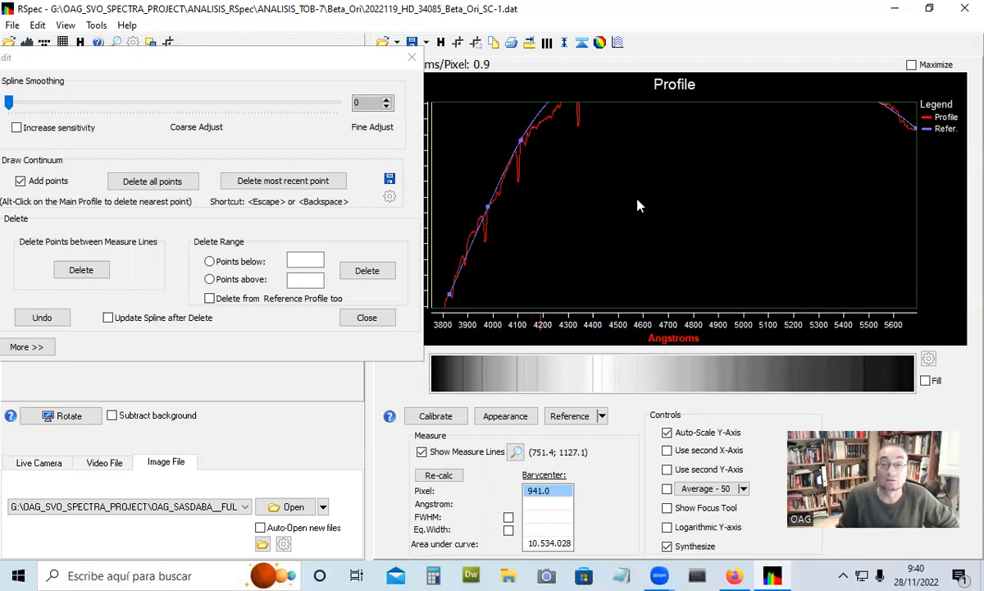
scroll(636, 206, down, 5)
scroll(636, 207, down, 2)
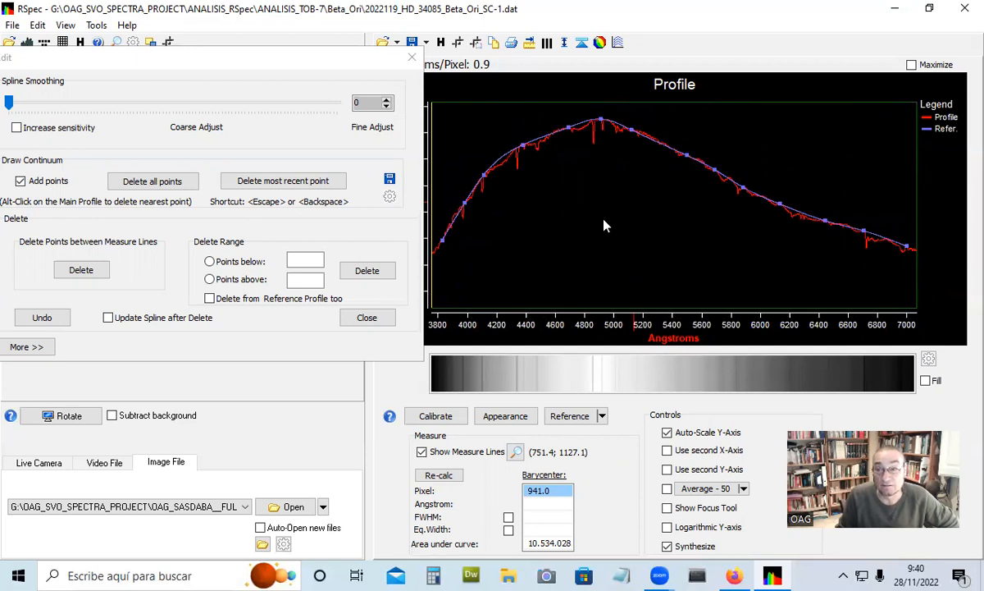
scroll(627, 212, down, 2)
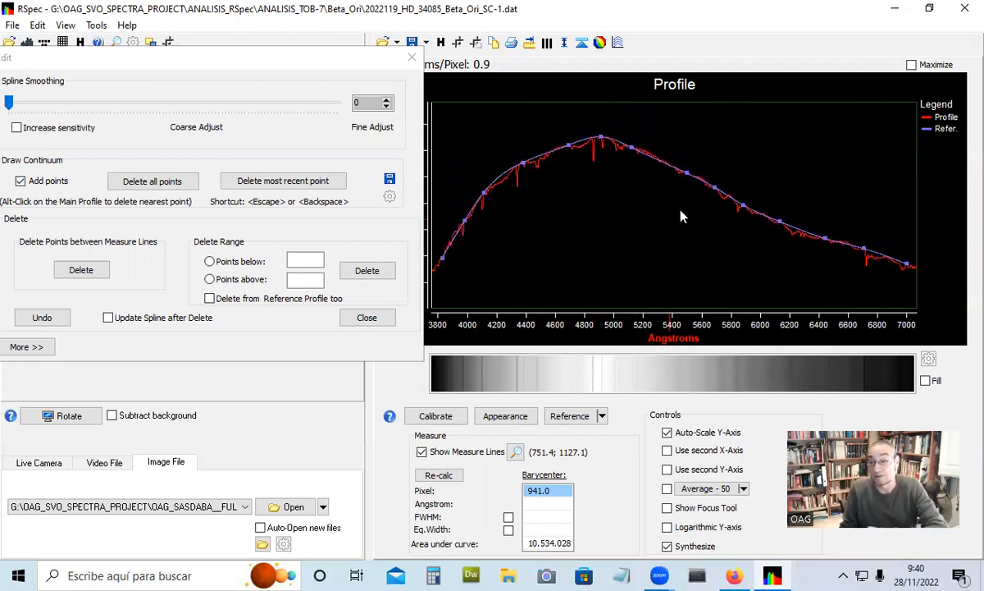
click(412, 59)
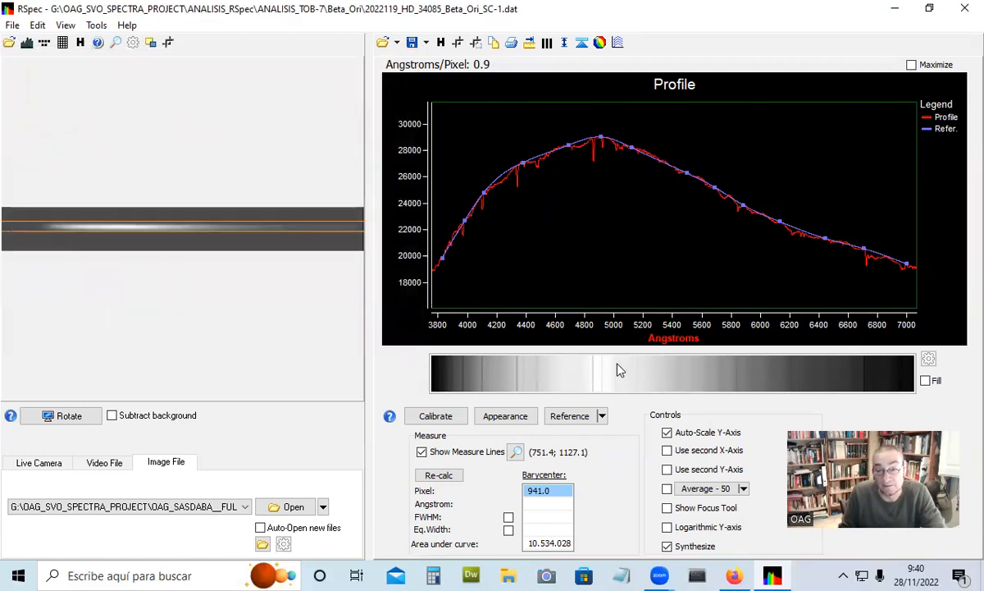
Divide the main profile by the reference continuum using Math on 2 Series, and move the quotient to the main profile
click(602, 420)
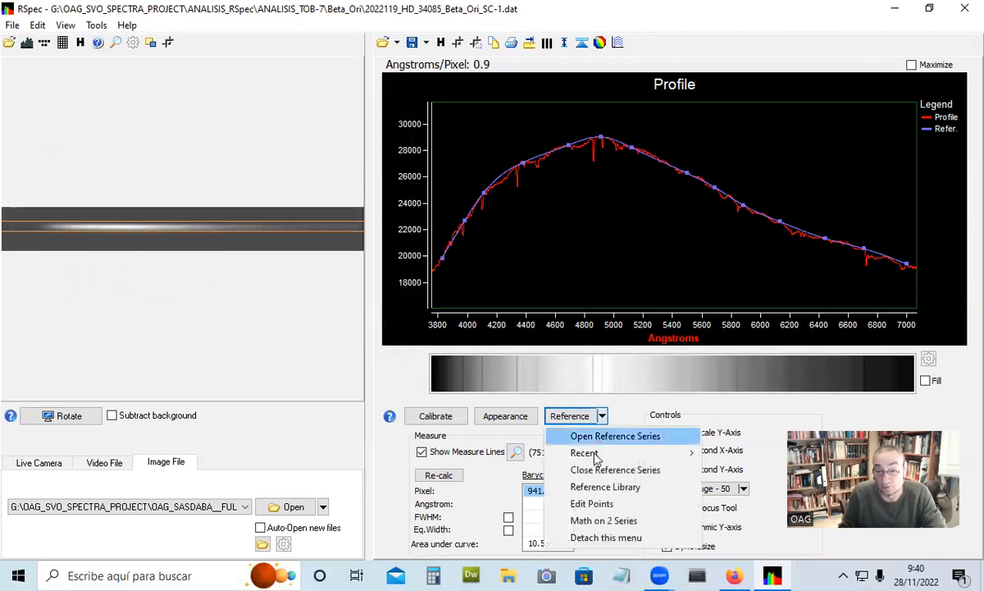
click(602, 521)
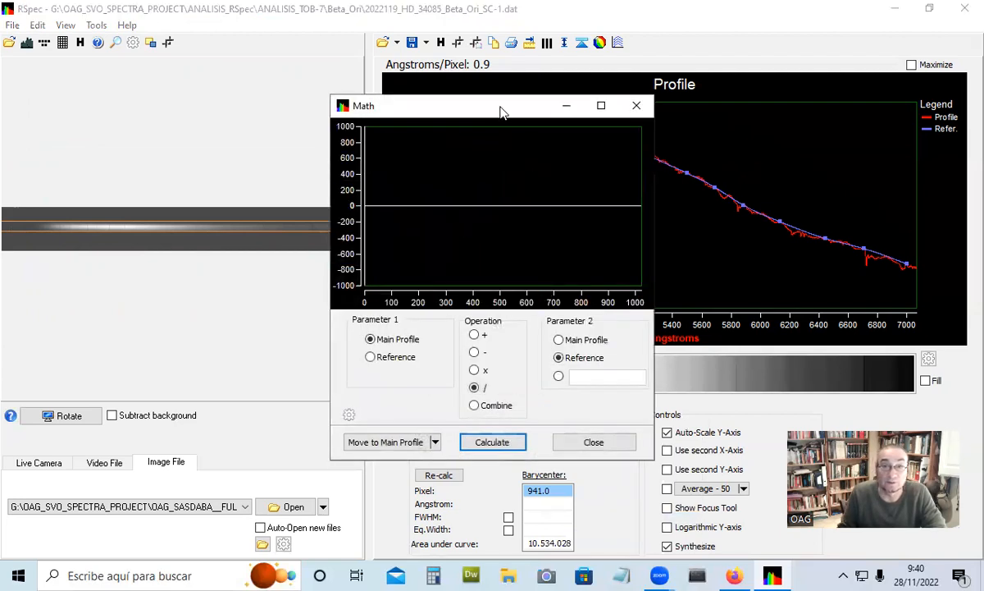
drag(502, 108, 185, 66)
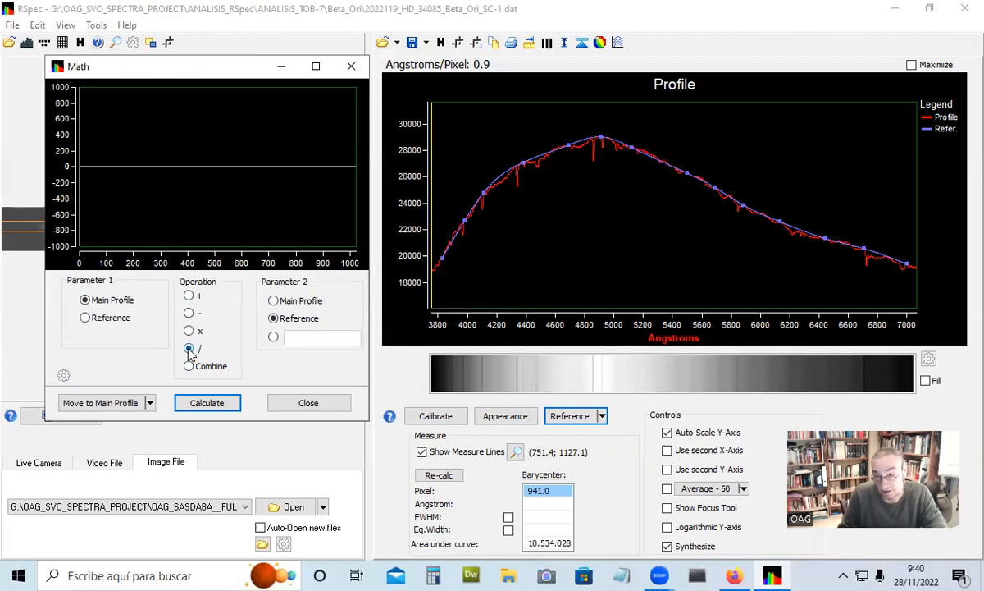
click(201, 405)
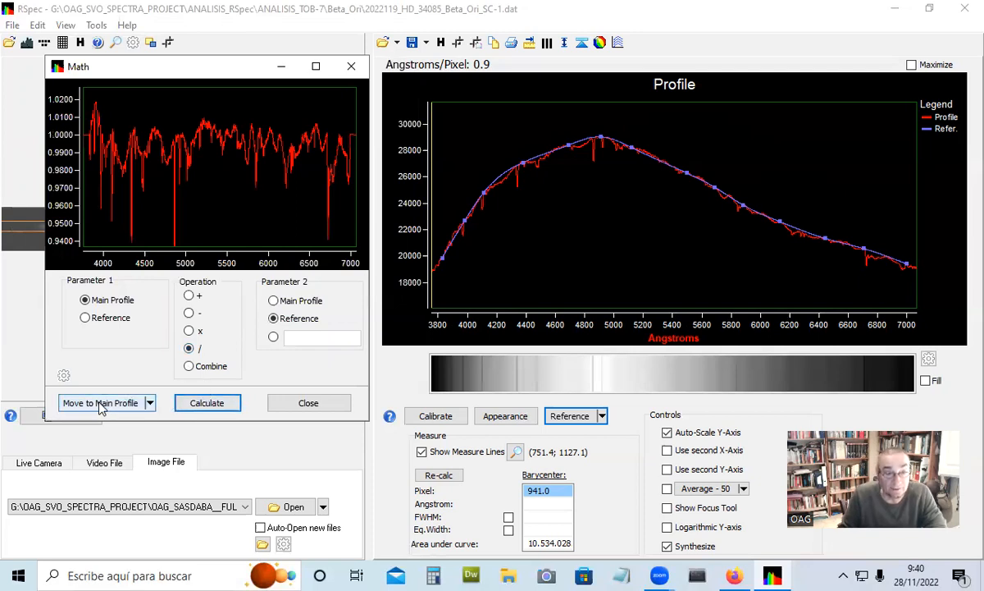
click(150, 402)
click(231, 423)
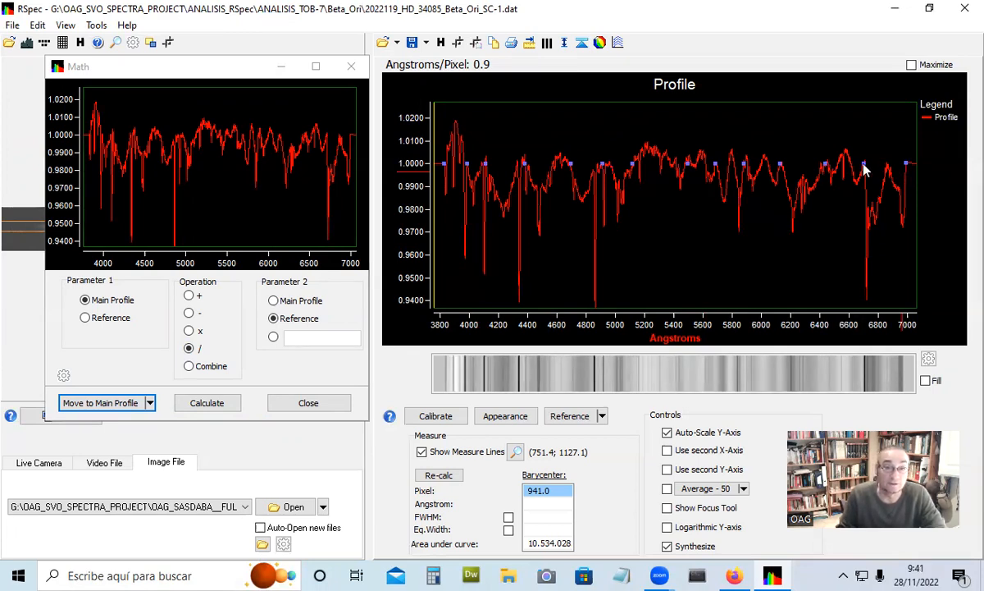
click(354, 69)
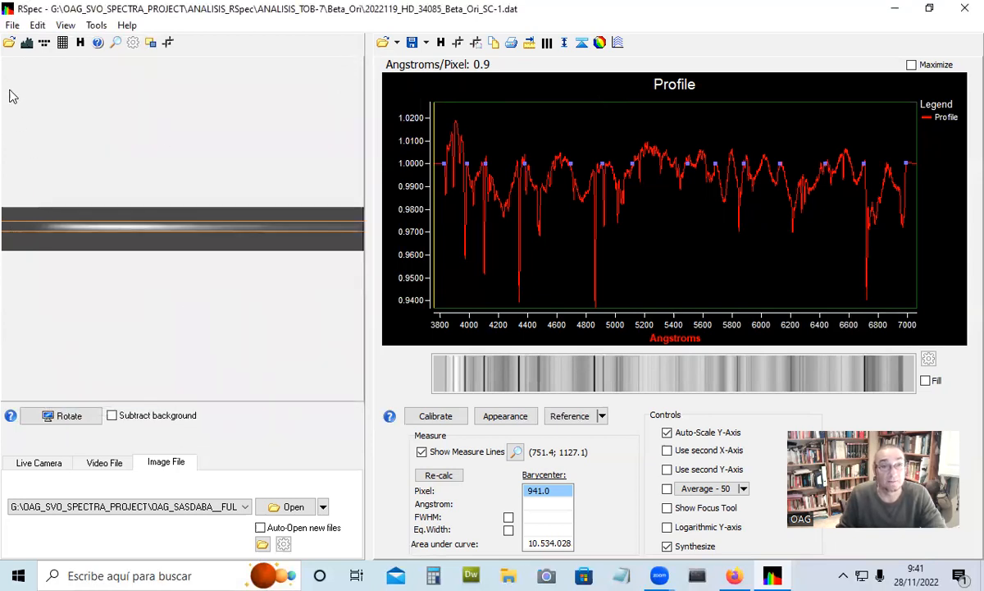
Reopen the original profile 2022119_HD_34085_Beta_Ori_SC-1 from the Beta_Ori folder as the main profile
click(13, 27)
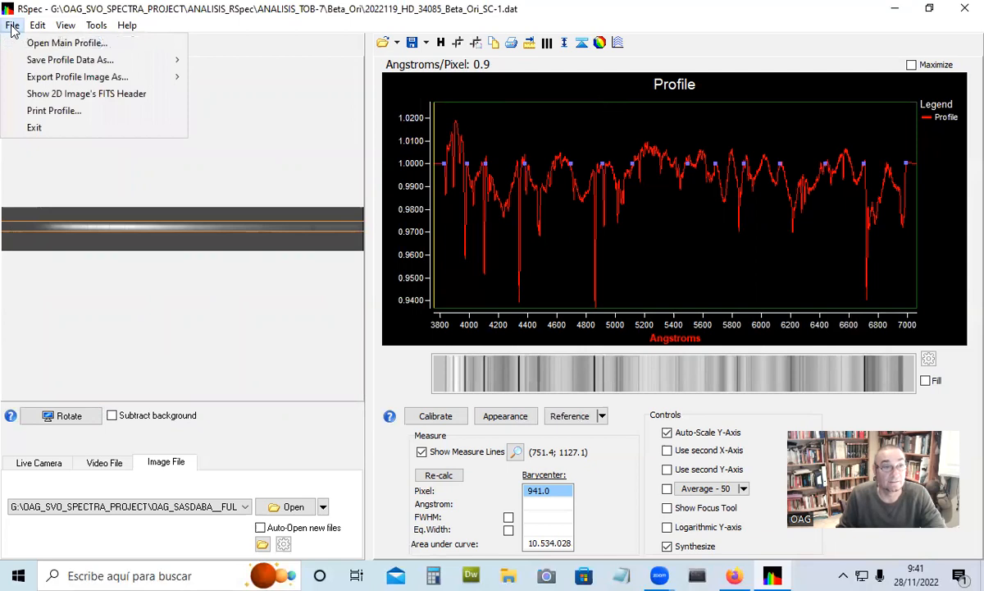
mouse_move(40, 64)
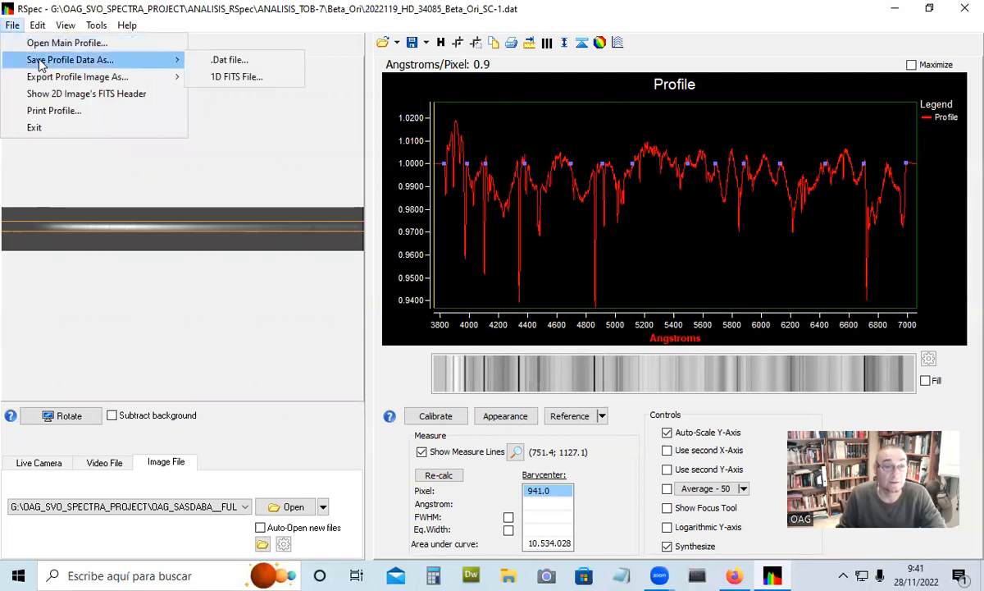
click(112, 45)
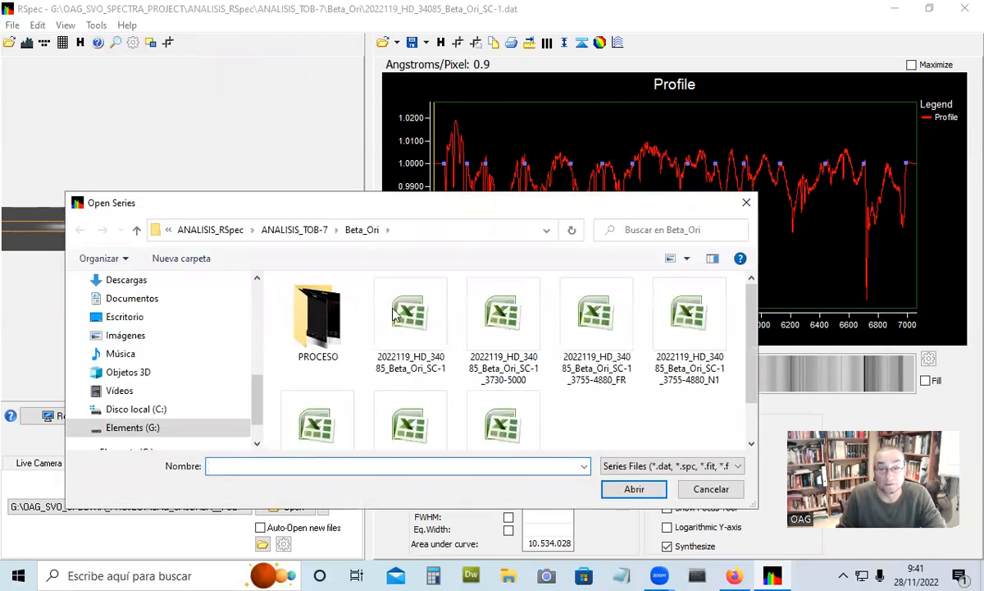
click(395, 313)
click(632, 490)
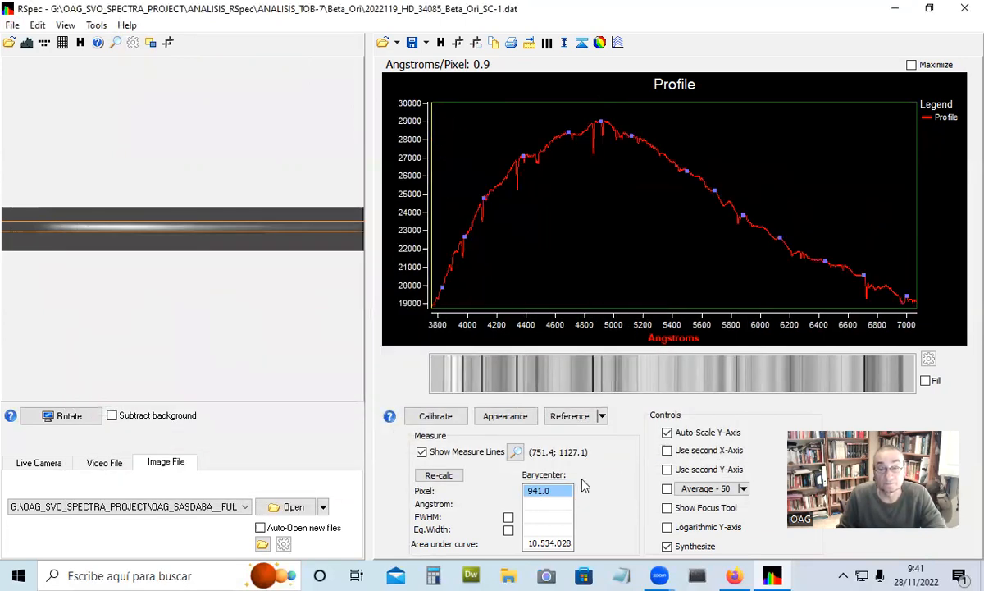
Open the reference point editor, enable adding continuum points and delete all points of the old continuum
click(602, 417)
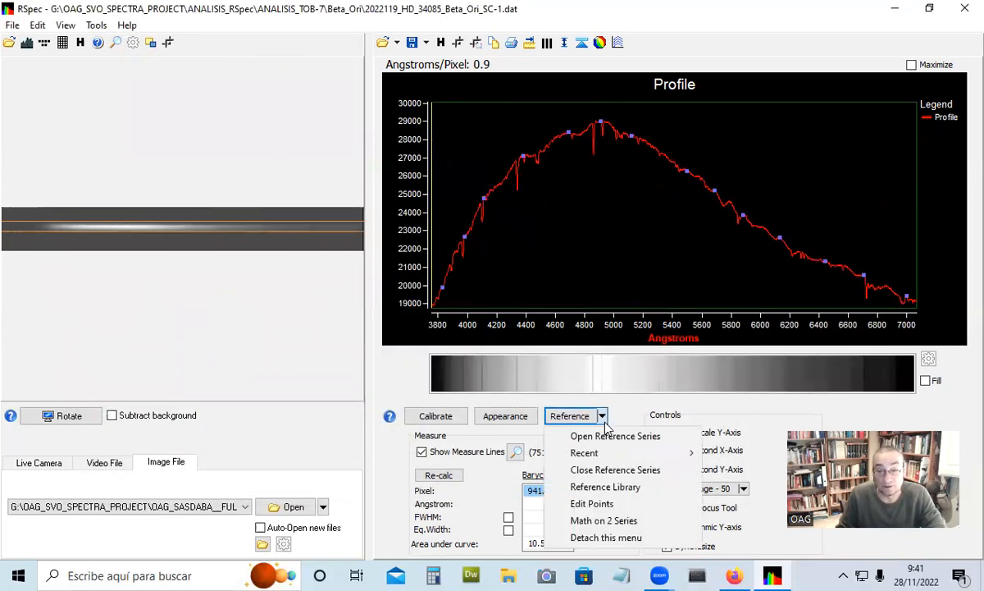
click(599, 502)
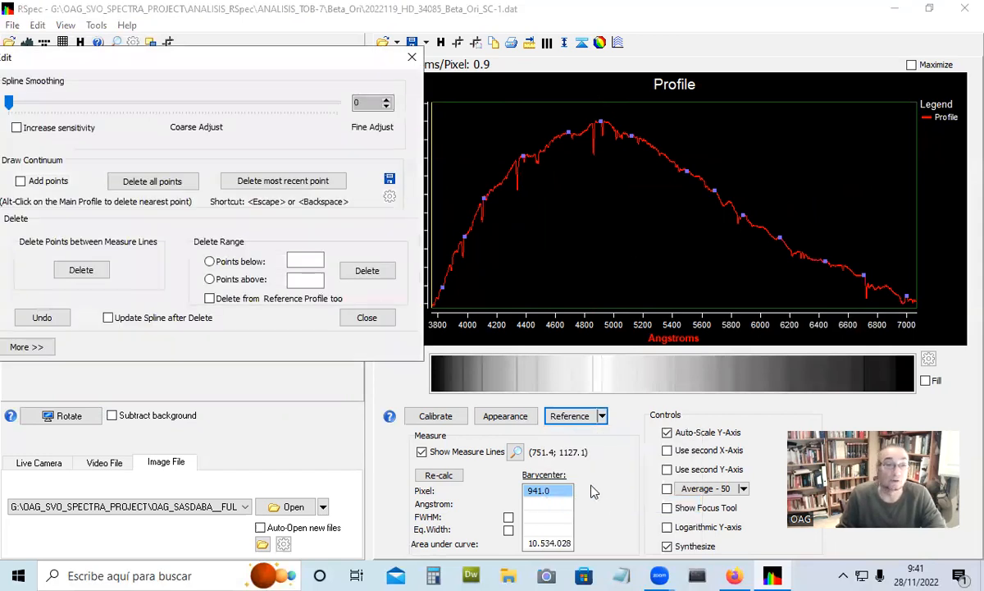
click(21, 181)
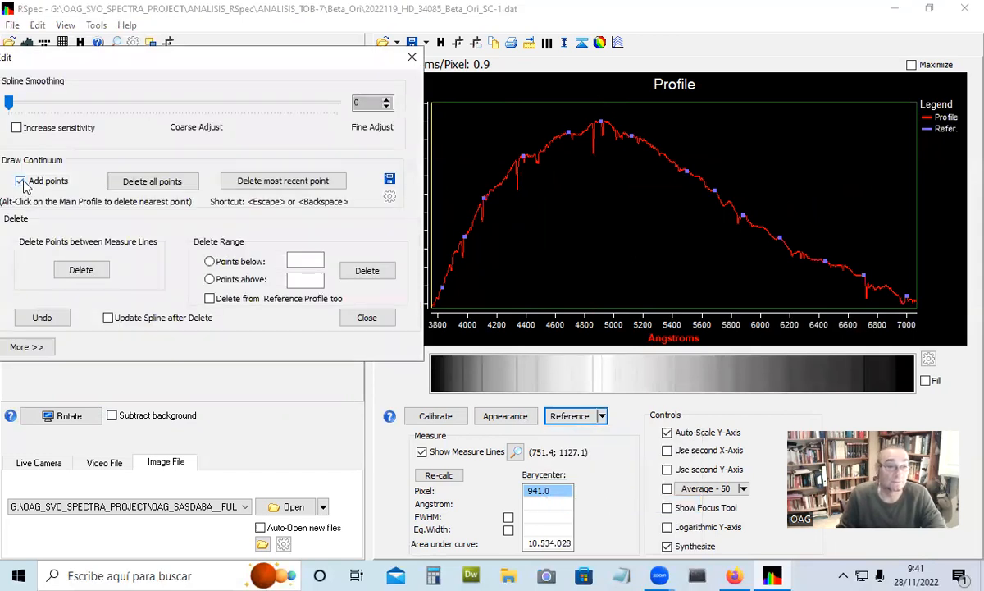
click(171, 185)
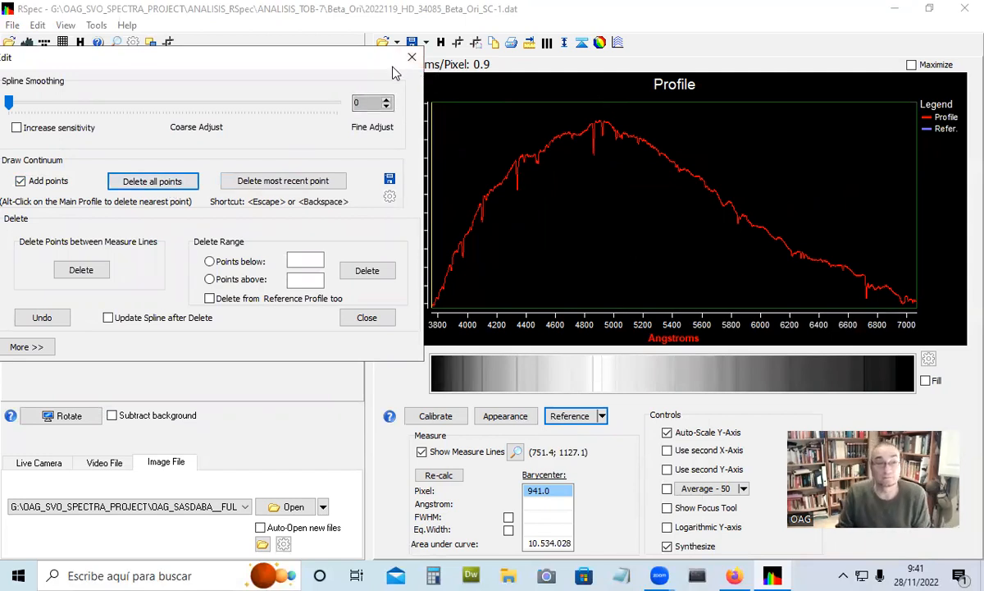
drag(324, 57, 346, 469)
Start a new continuum at the blue end with points at about 3785 Å and 3950 Å, plus one between at about 3900 Å
scroll(456, 291, up, 2)
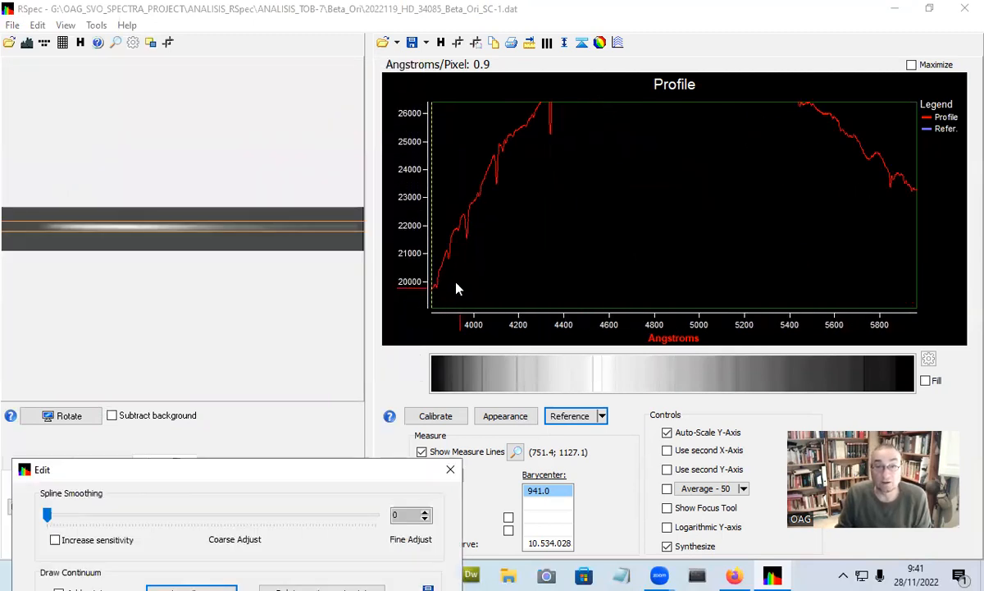
click(568, 250)
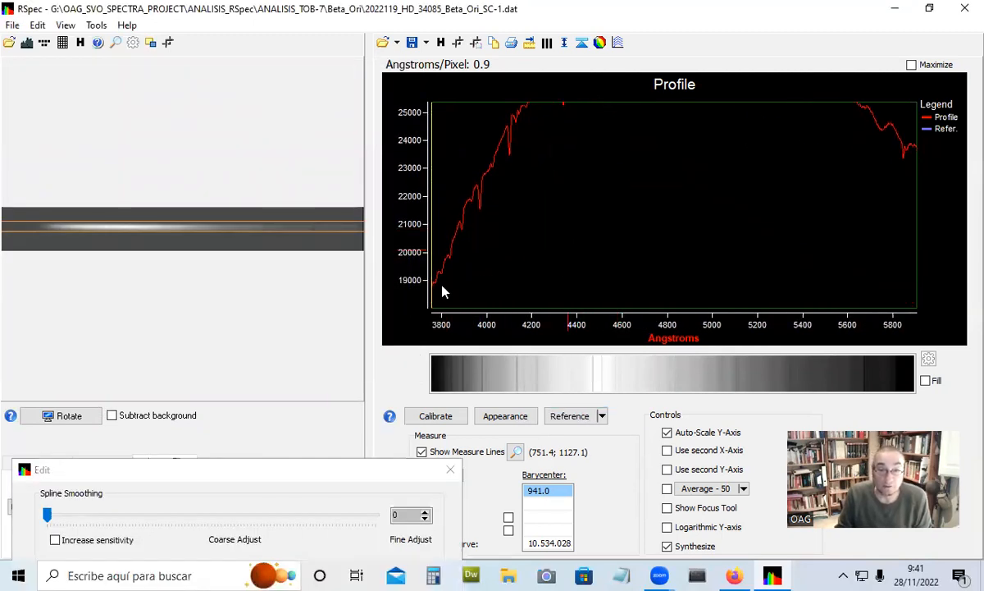
scroll(439, 283, up, 1)
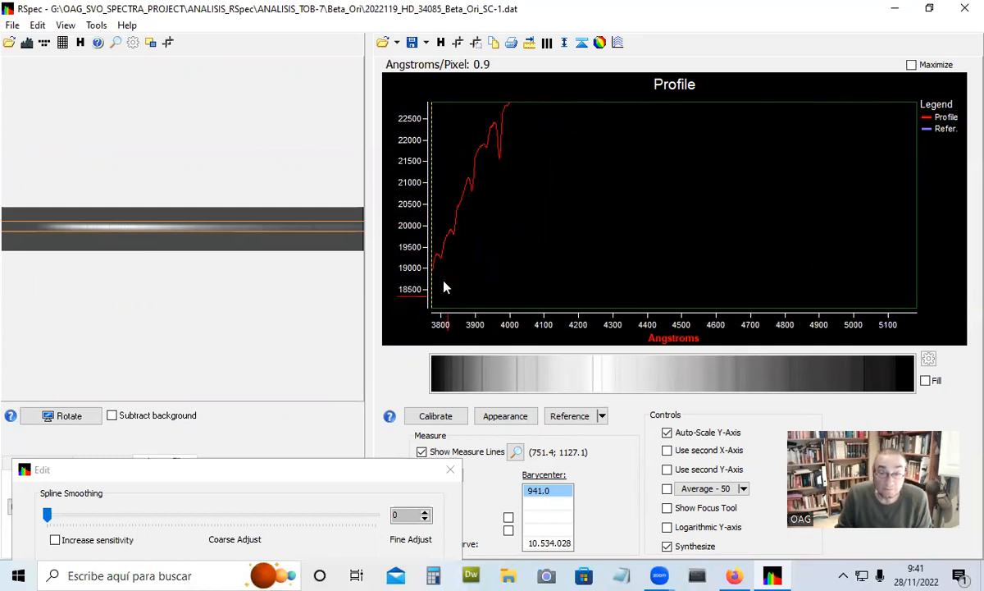
click(441, 254)
mouse_move(494, 131)
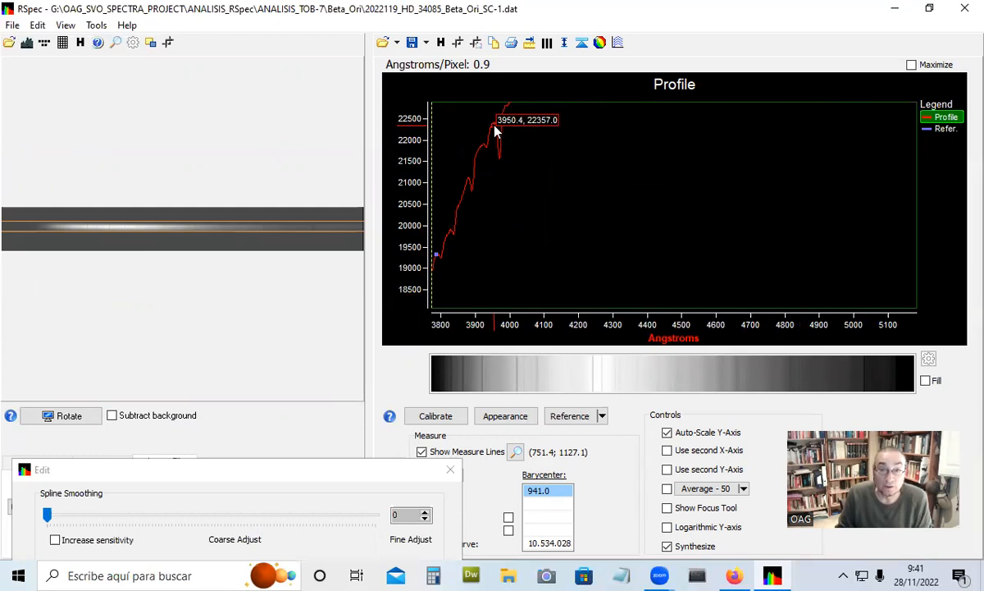
click(495, 131)
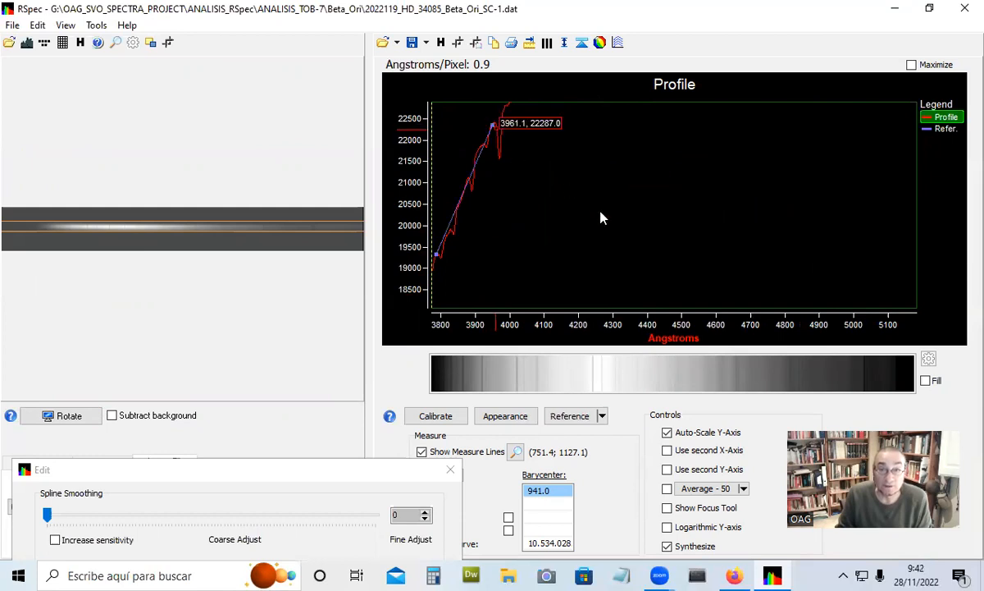
click(470, 169)
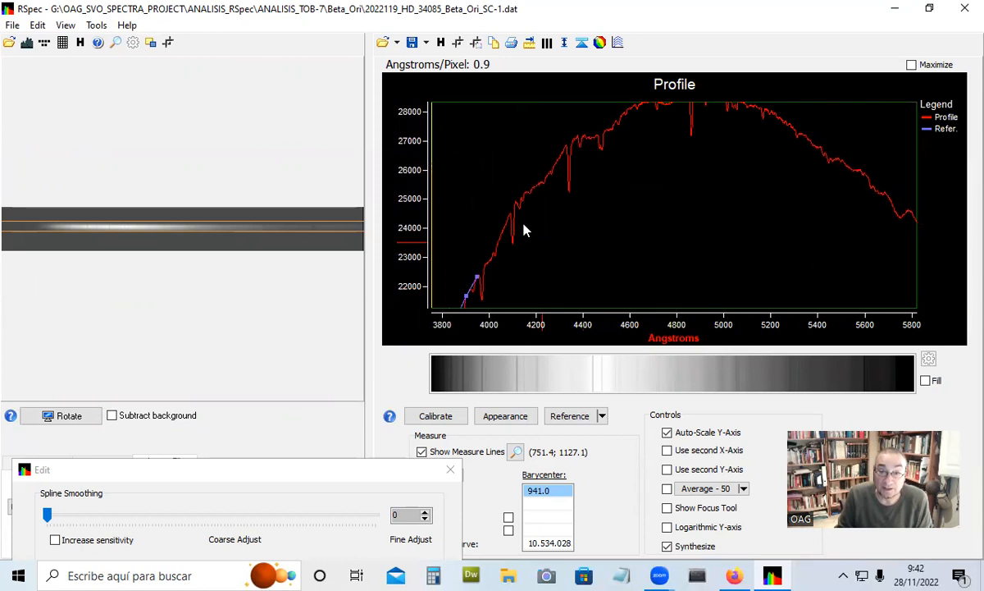
Continue the continuum up the profile's rising side with four points at about 4110, 4370, 4620 and 4880 Å
click(514, 204)
click(577, 137)
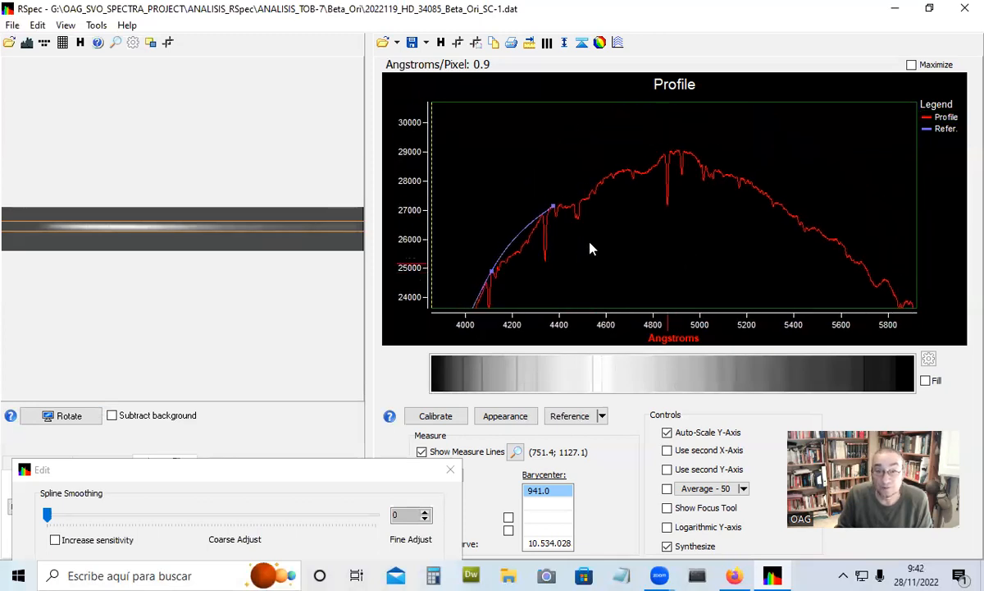
click(611, 177)
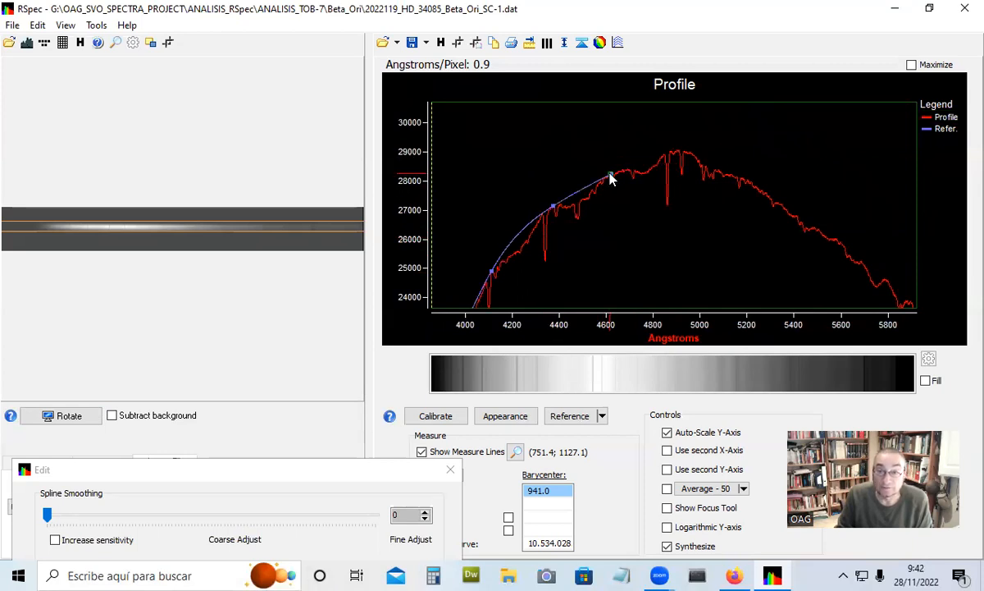
click(673, 155)
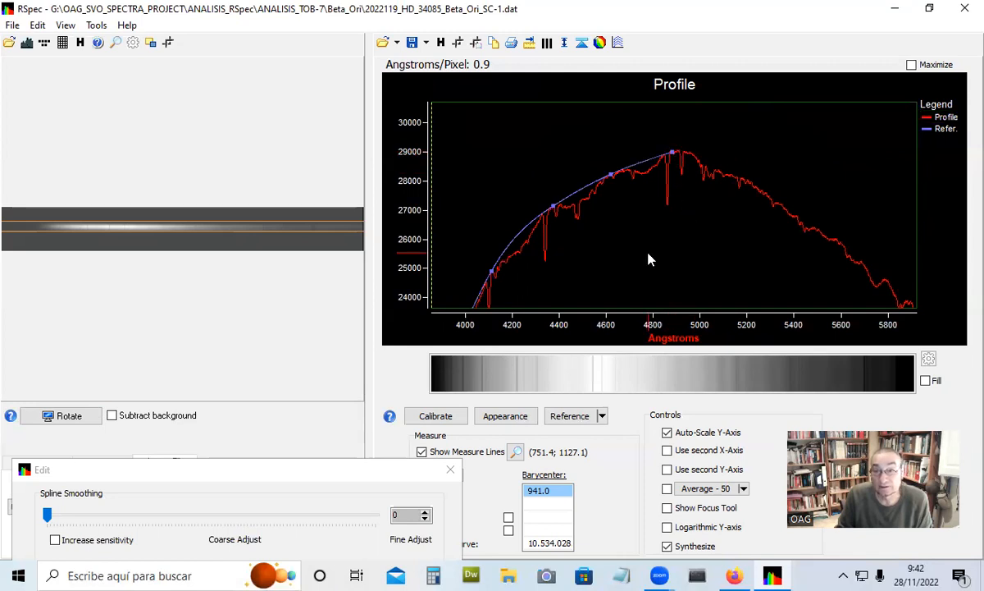
Carry the continuum over the profile's peak with points at about 4960, 5080 and 5200 Å
scroll(648, 259, up, 1)
drag(665, 216, 597, 269)
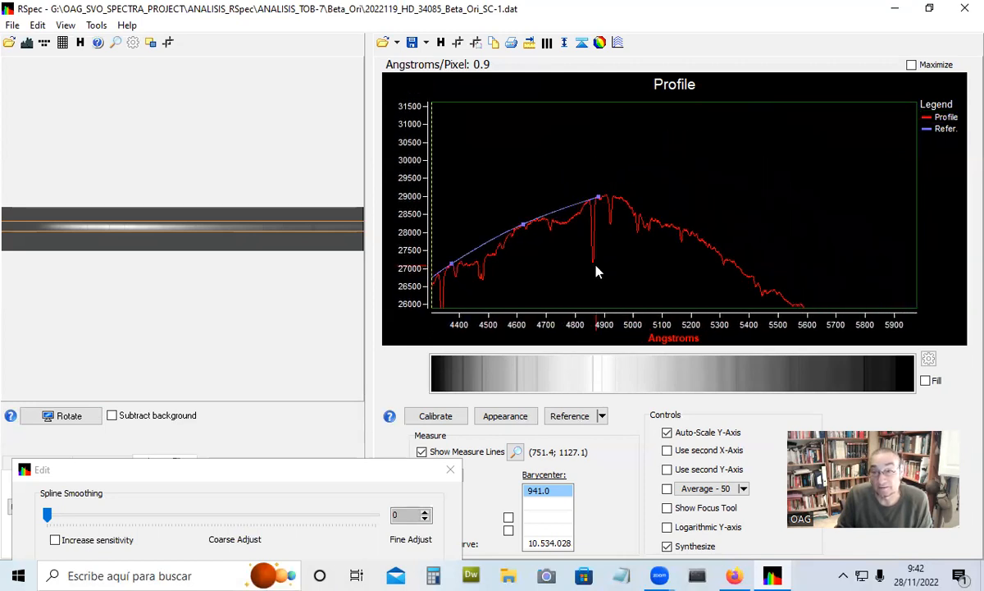
scroll(617, 251, up, 1)
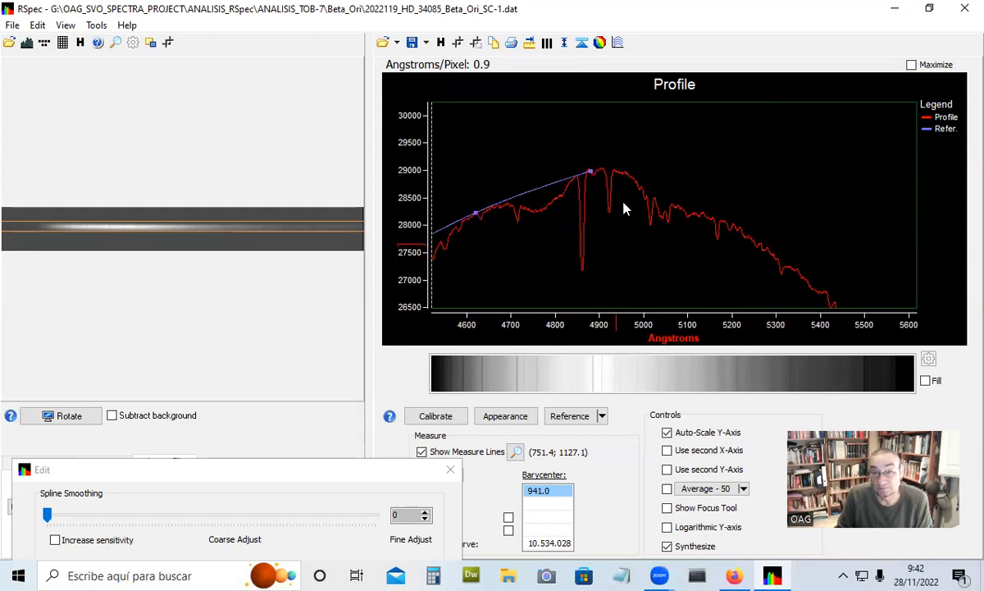
click(625, 172)
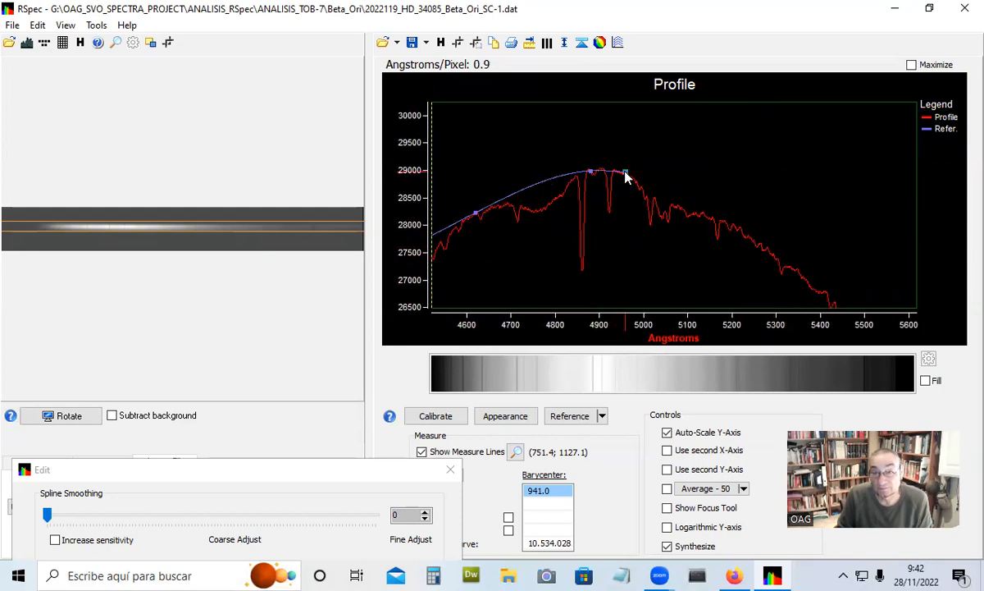
click(678, 208)
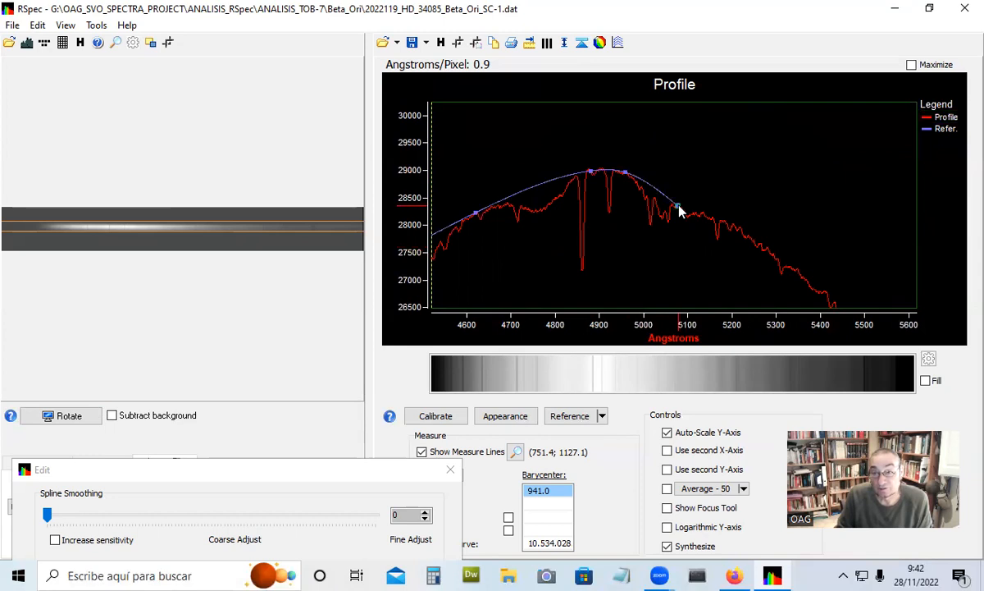
click(736, 230)
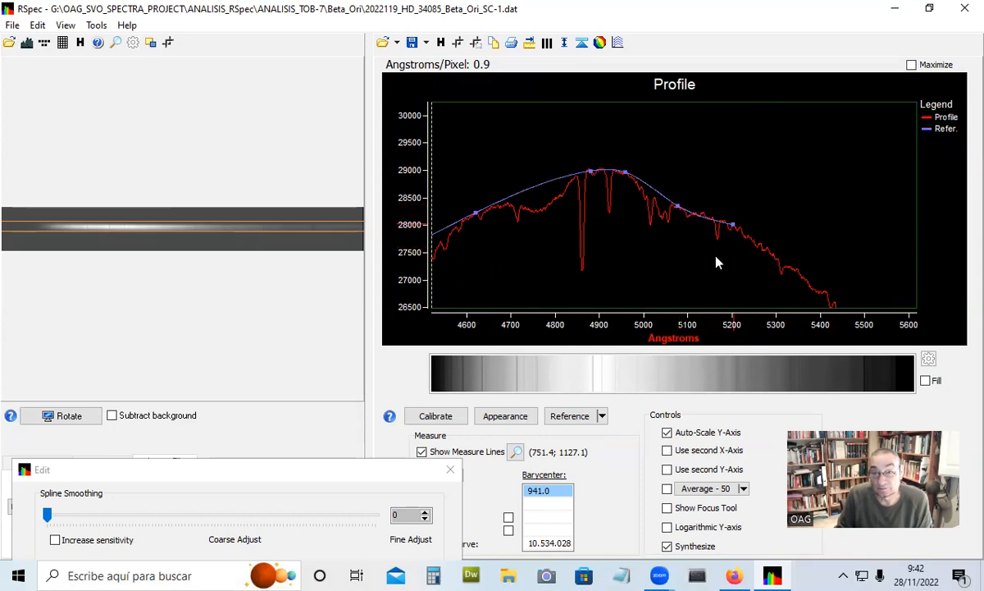
Insert a continuum point on the small profile peak at about 5135 Å, between the last two points
drag(684, 261, 585, 243)
scroll(578, 207, up, 2)
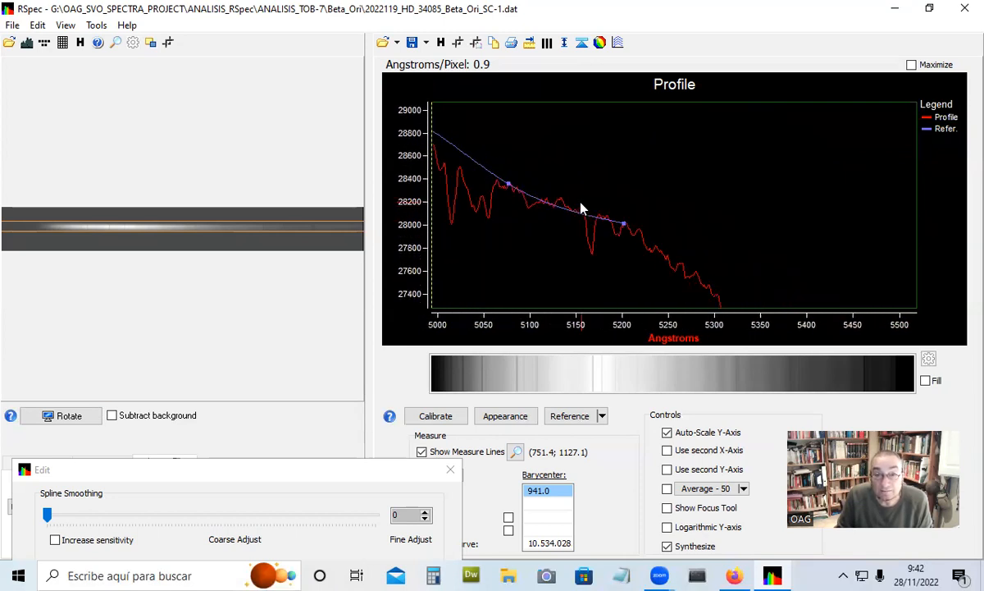
click(562, 205)
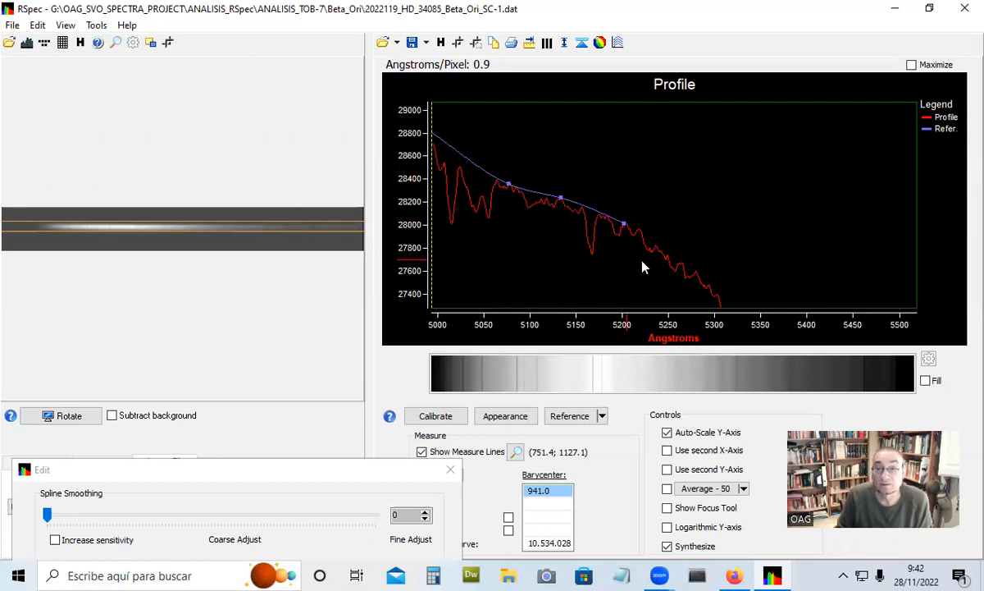
Extend the continuum down the falling side with points at about 5265, 5350, 5415 and 5505 Å
drag(595, 232, 527, 176)
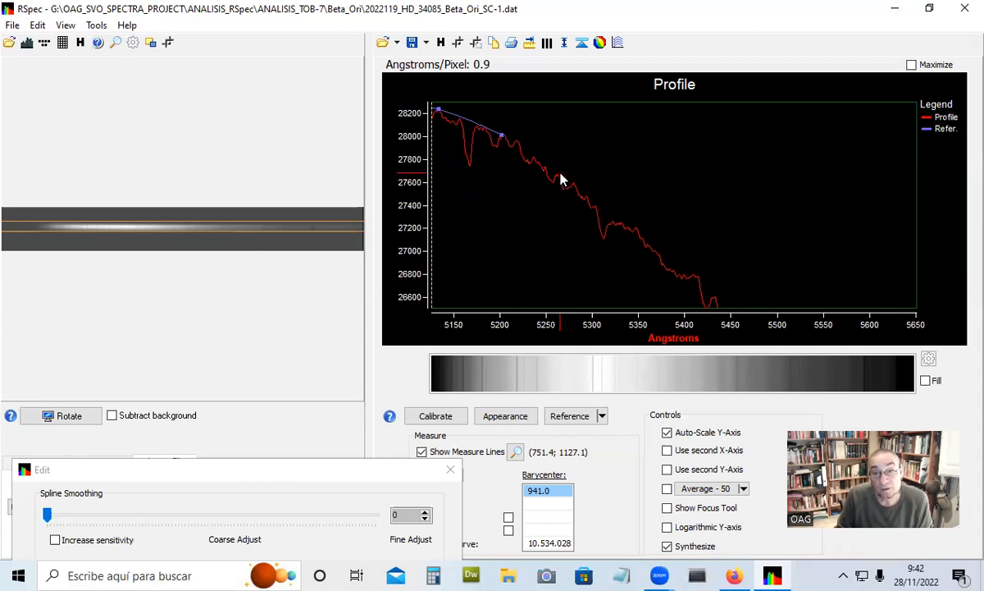
click(561, 175)
click(639, 233)
drag(735, 230, 638, 114)
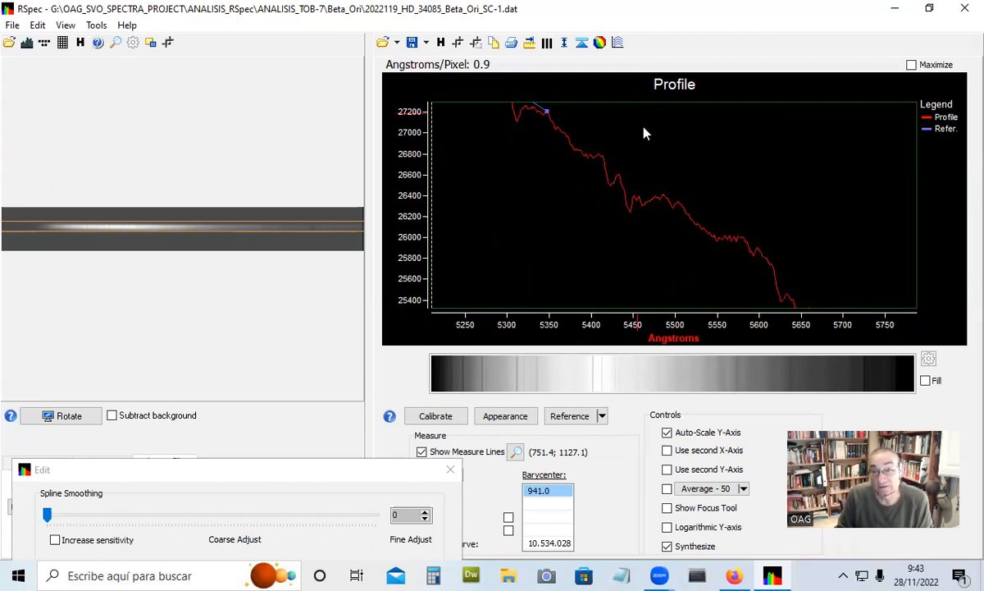
click(604, 156)
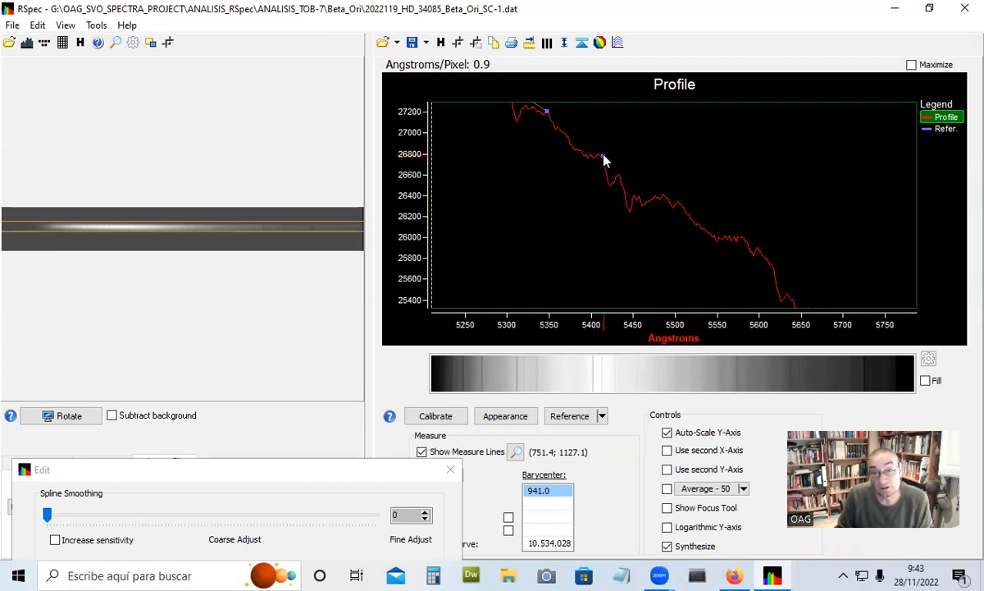
click(679, 201)
Add a continuum point at about 5600 Å and another just before it at about 5580 Å
drag(785, 216, 672, 187)
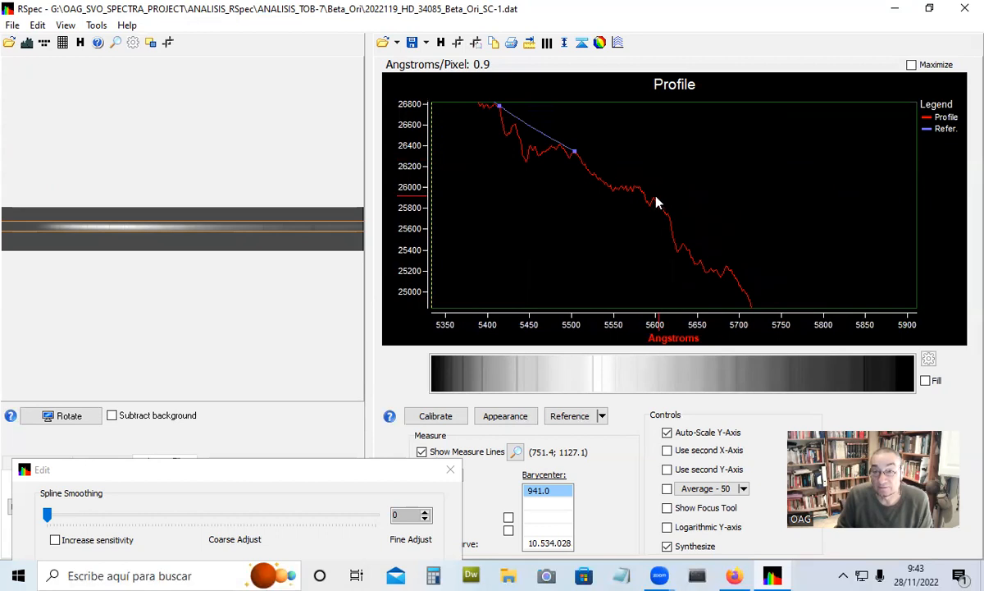
click(653, 201)
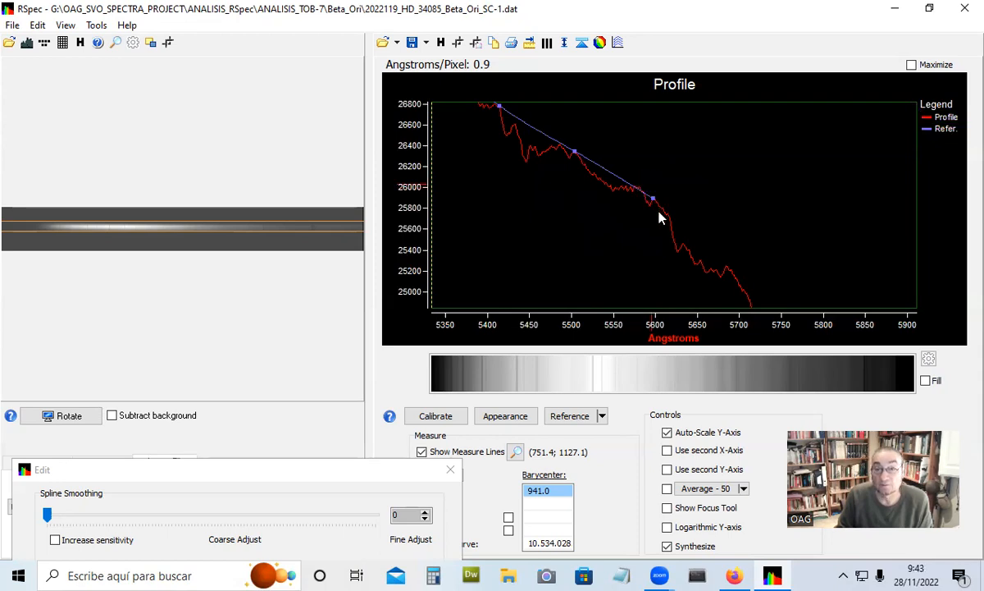
scroll(654, 209, up, 1)
scroll(654, 220, up, 1)
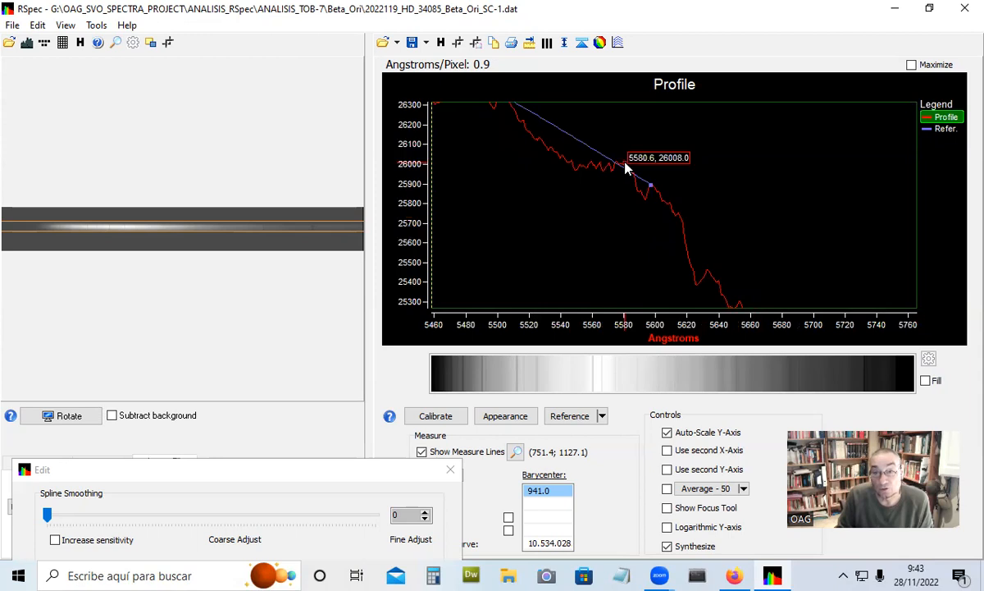
click(625, 165)
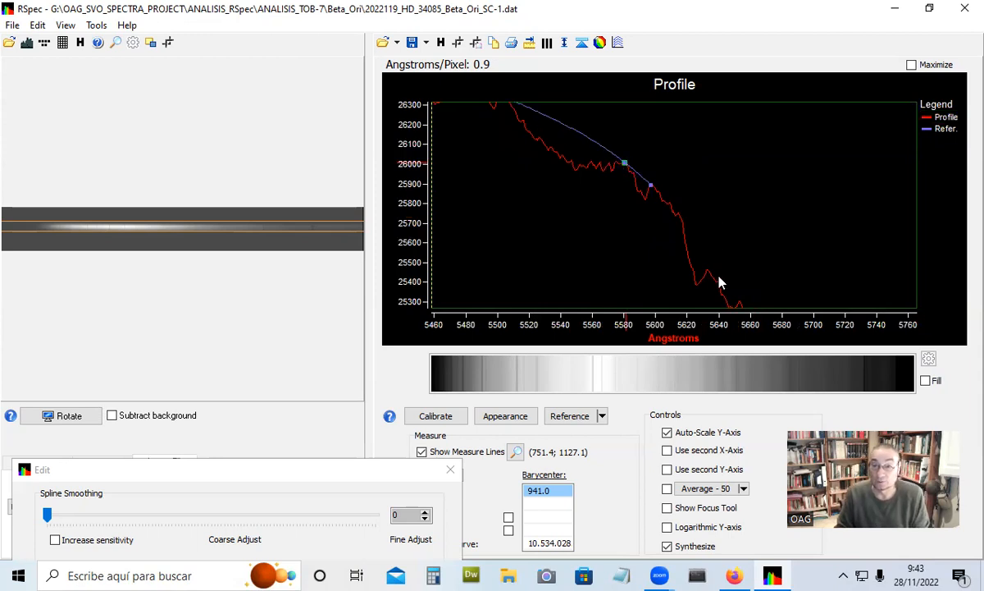
Place the next two continuum points on the local profile peaks at about 5655 Å and 5685 Å
drag(725, 244, 589, 161)
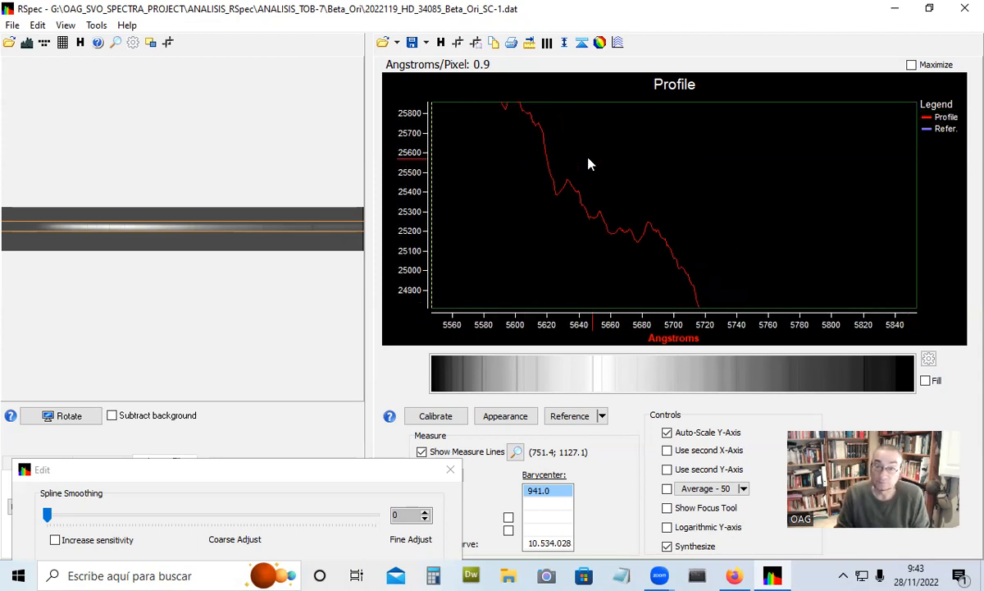
drag(663, 208, 693, 218)
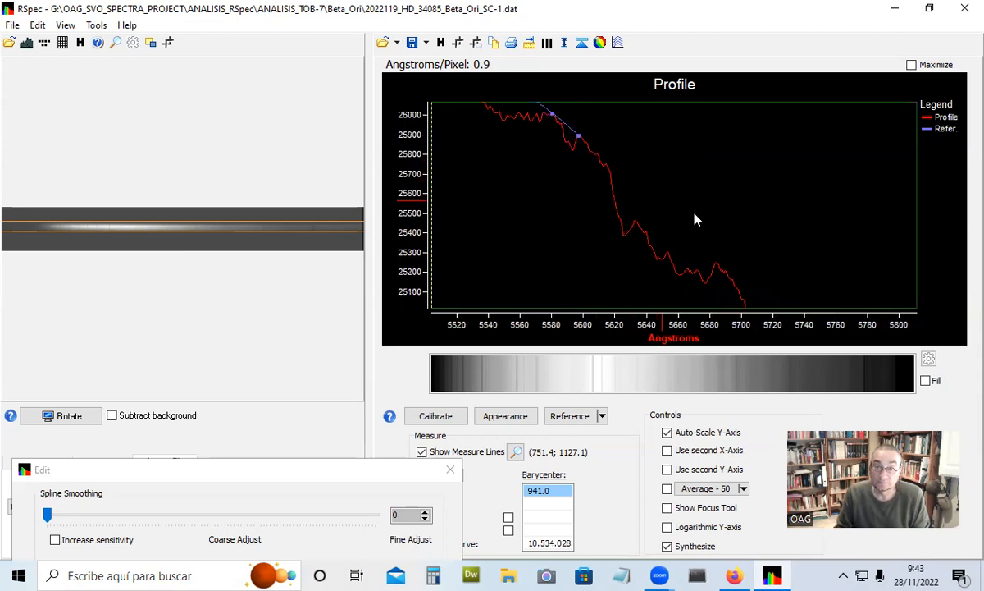
click(701, 266)
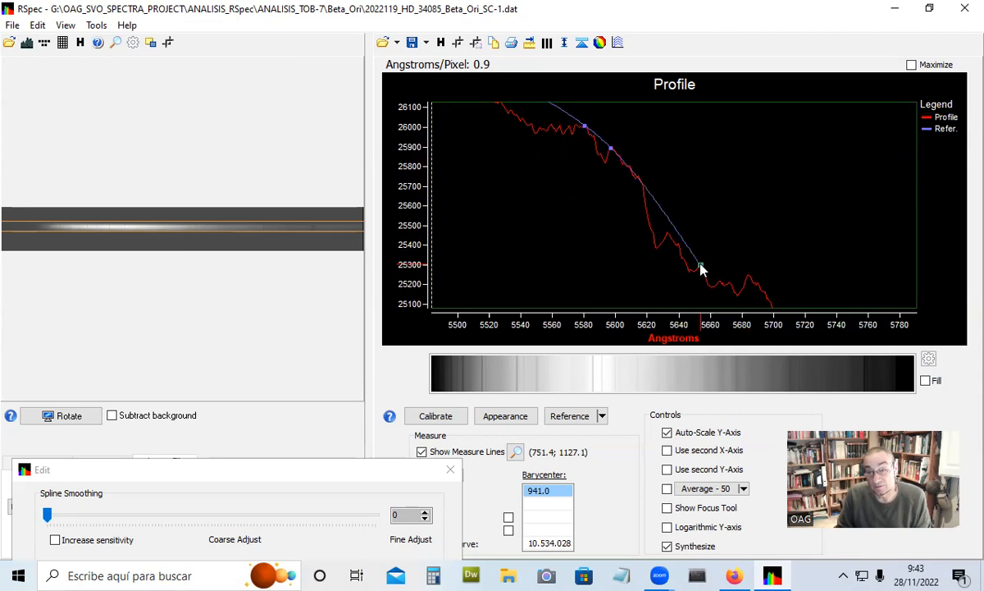
click(749, 276)
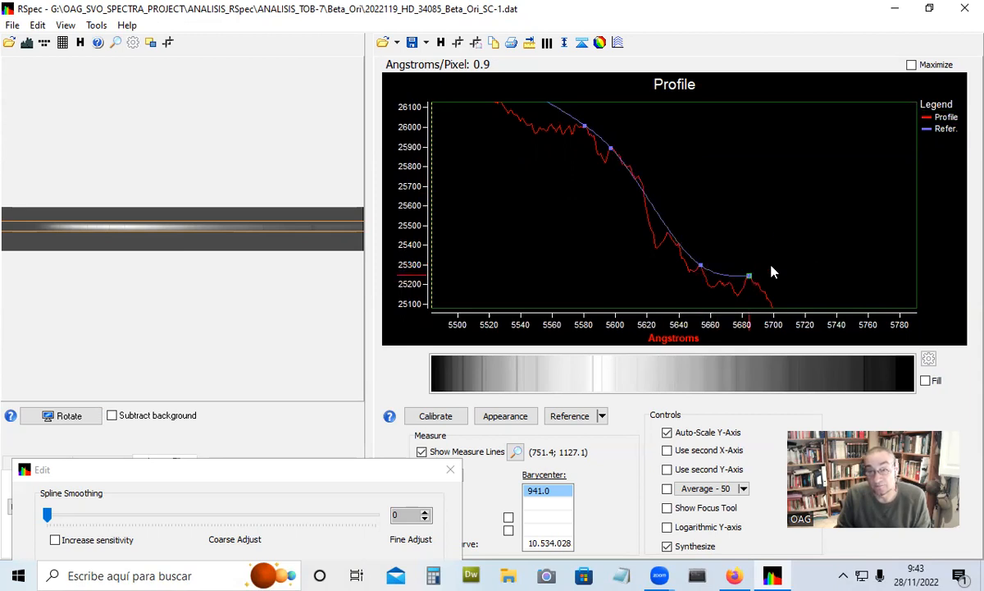
Bridge the broad dip around 5750 Å with continuum points at about 5785 Å and 5800 Å
drag(767, 221, 657, 158)
drag(736, 194, 683, 162)
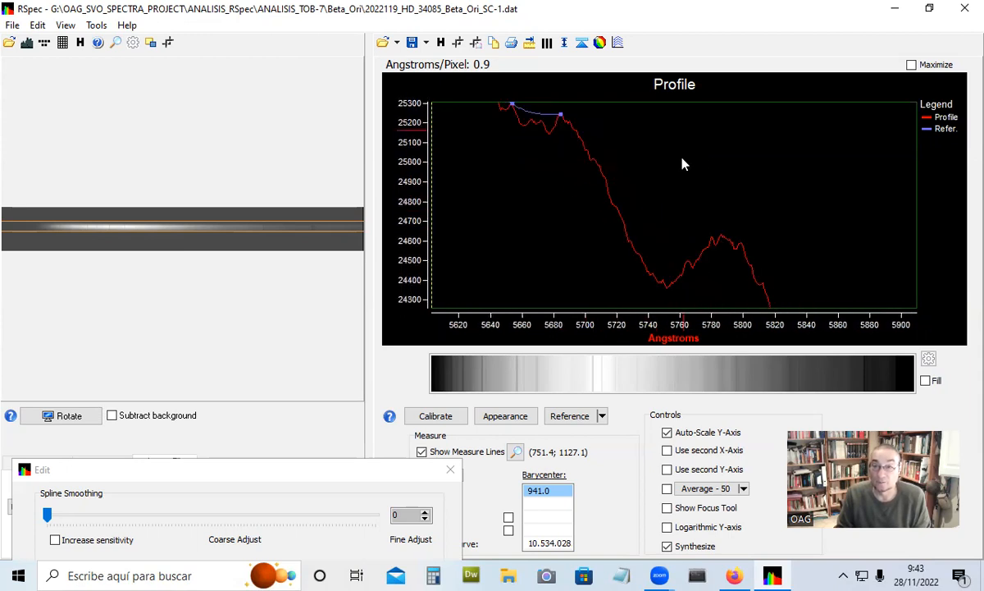
click(721, 240)
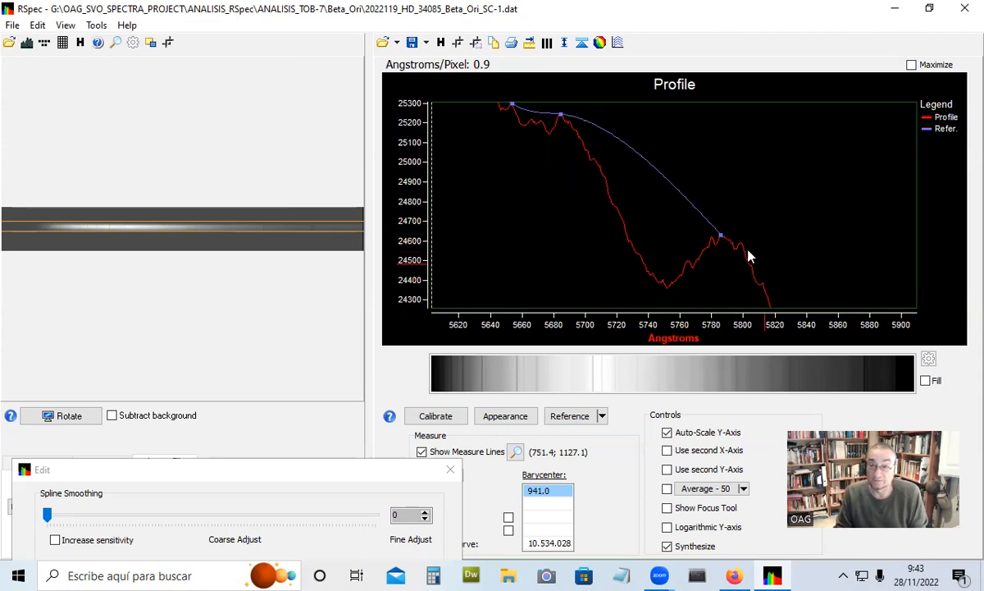
mouse_move(743, 250)
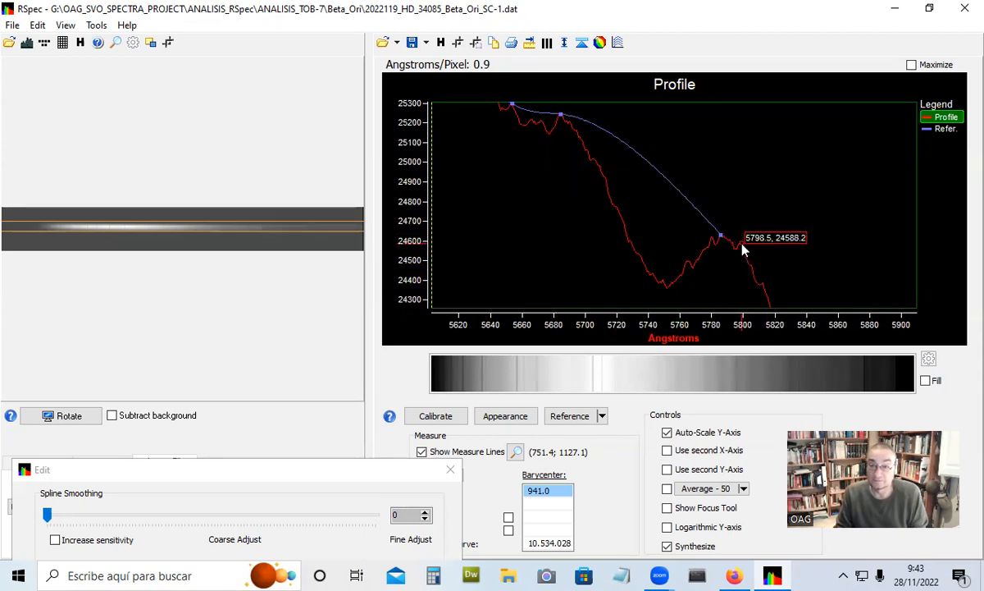
click(743, 250)
drag(765, 182, 743, 149)
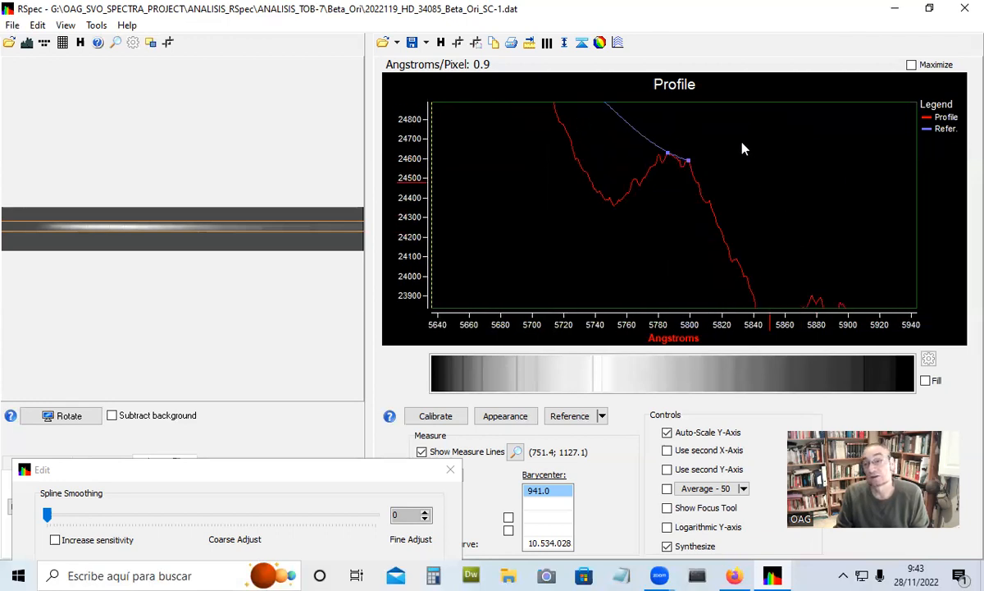
Continue the continuum over the local profile peaks with points at about 5880, 5895, 5915 and 5950 Å
click(792, 258)
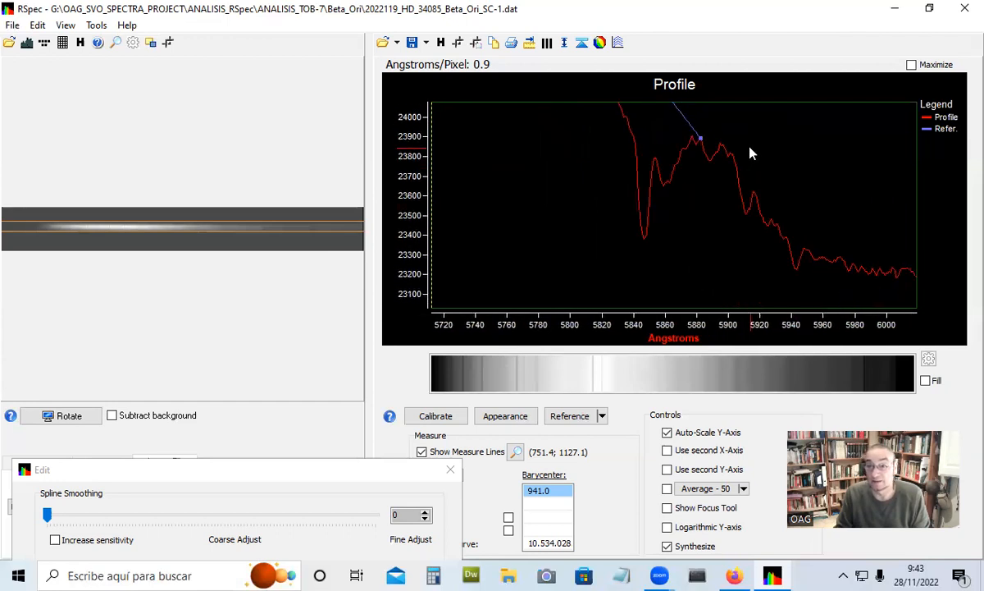
mouse_move(729, 147)
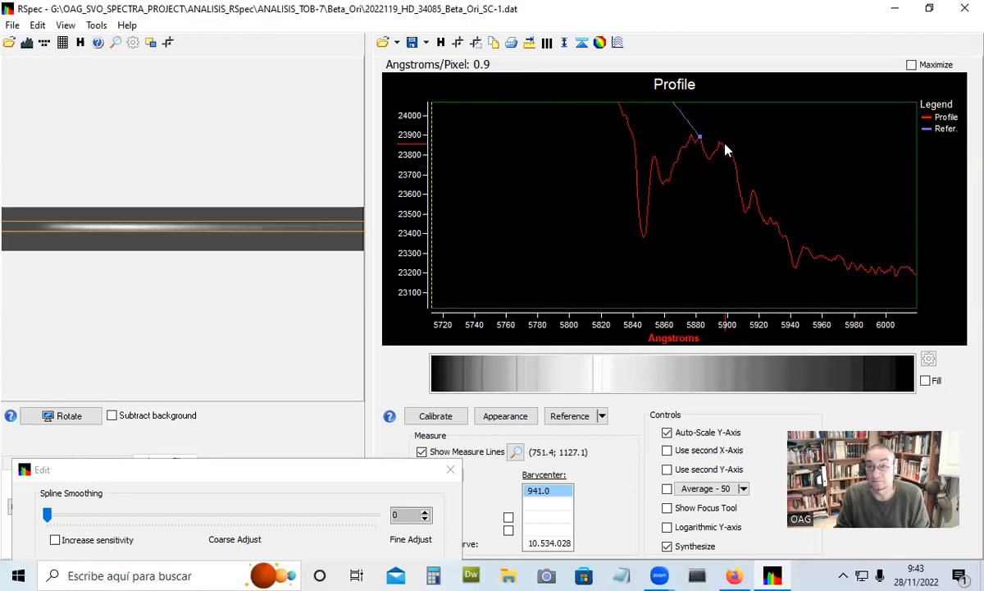
click(721, 145)
click(752, 192)
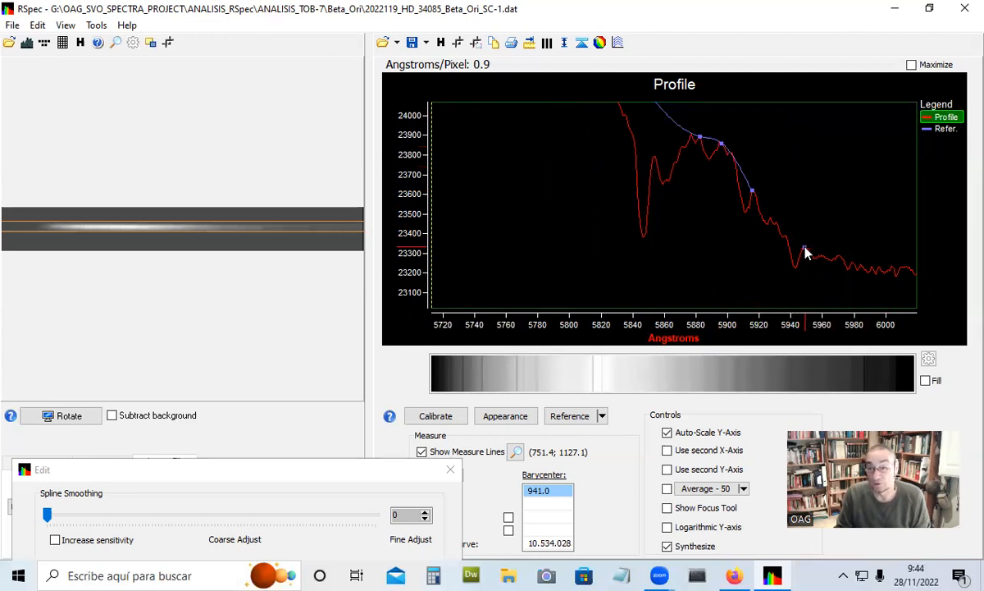
click(805, 250)
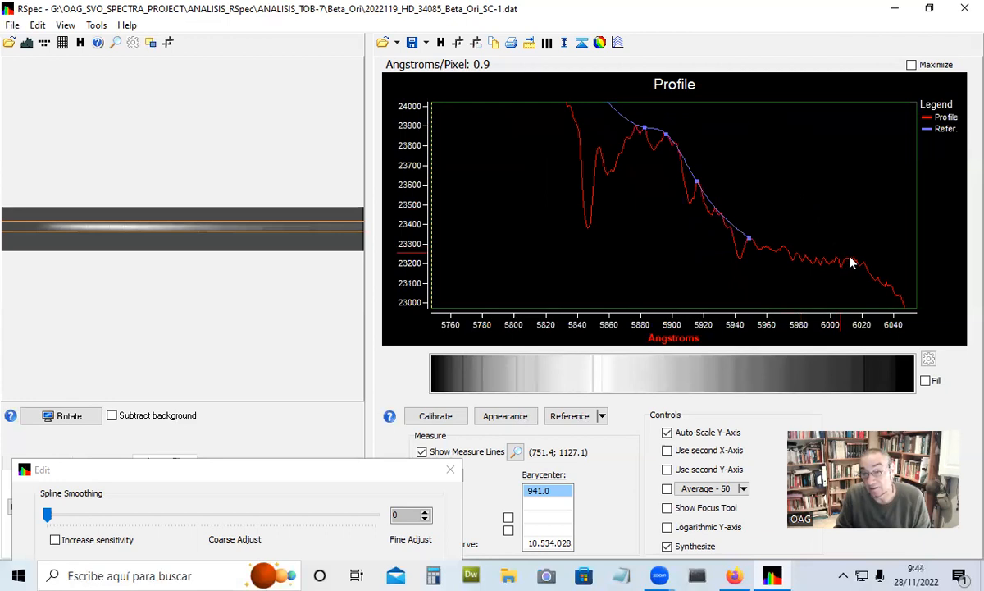
Add continuum points at about 6010 and 6115 Å, and follow the slope between them with points at about 6065, 6045, 6035 and 6050 Å
click(849, 259)
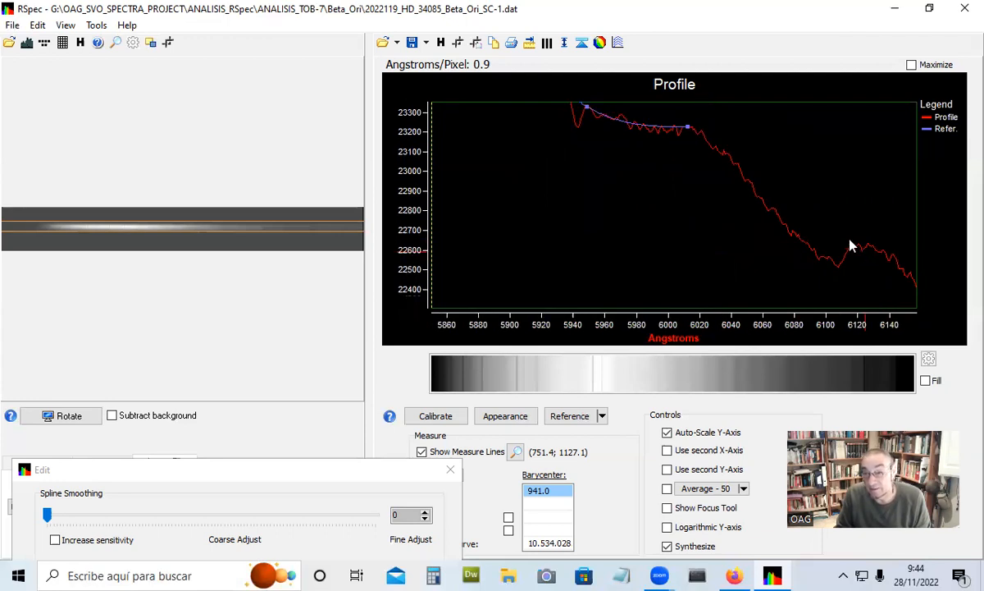
click(852, 248)
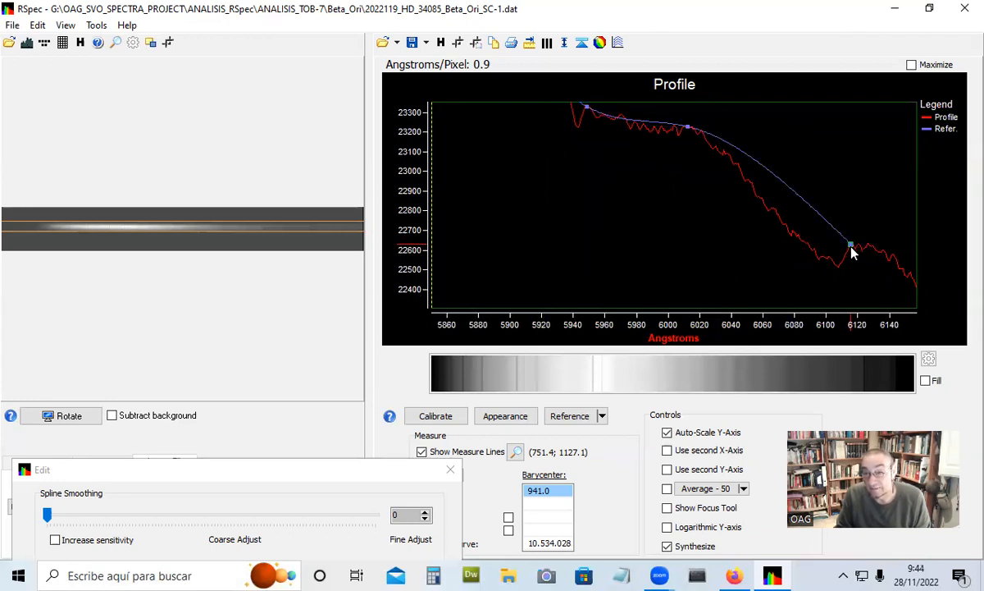
click(773, 209)
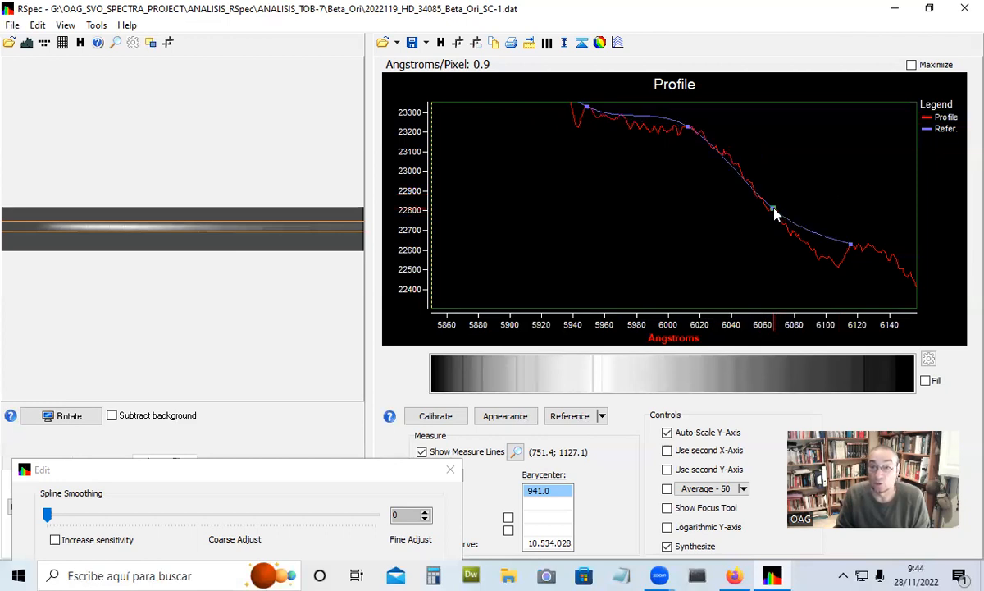
click(737, 166)
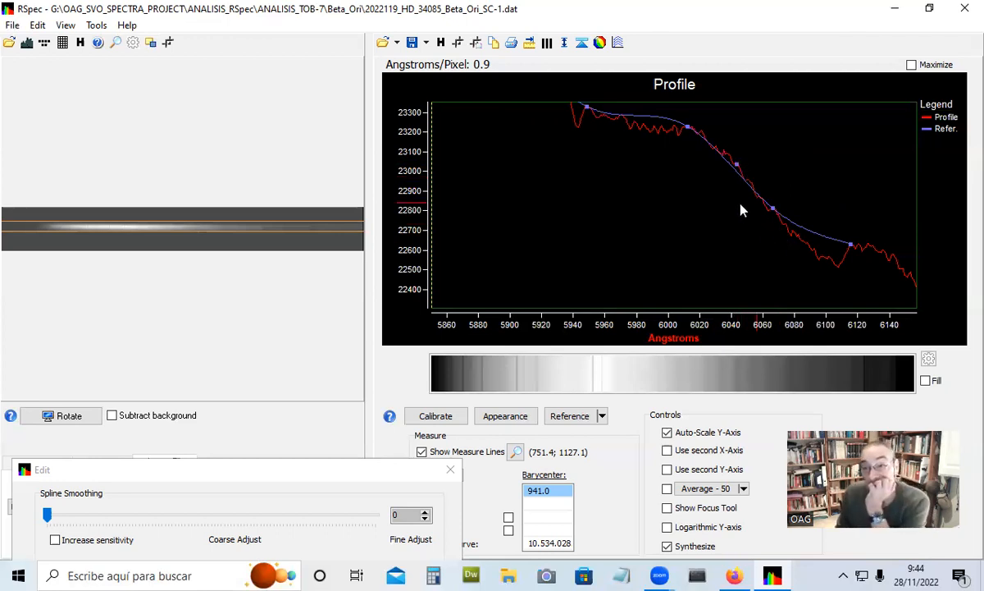
click(723, 152)
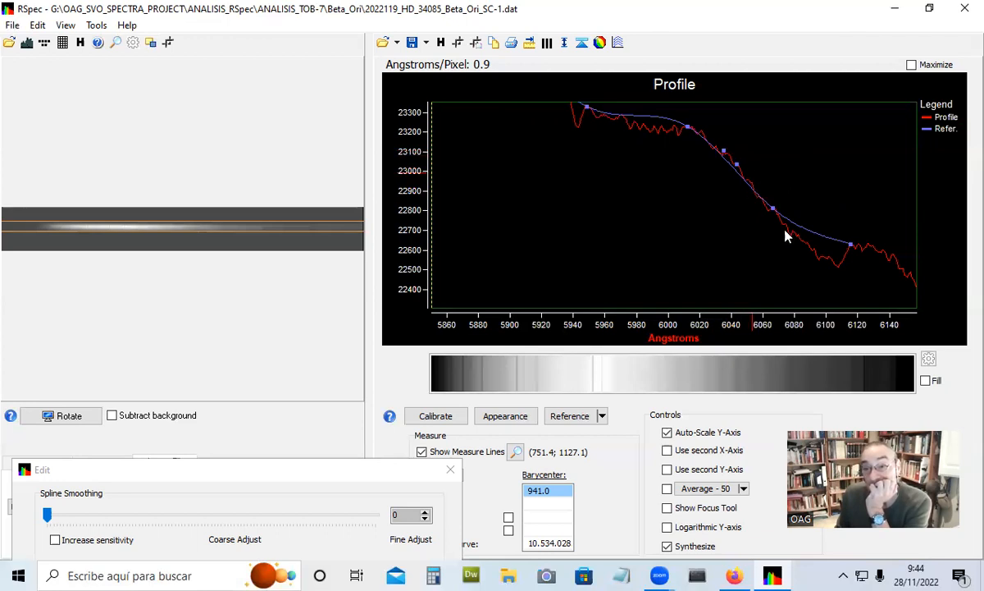
click(752, 182)
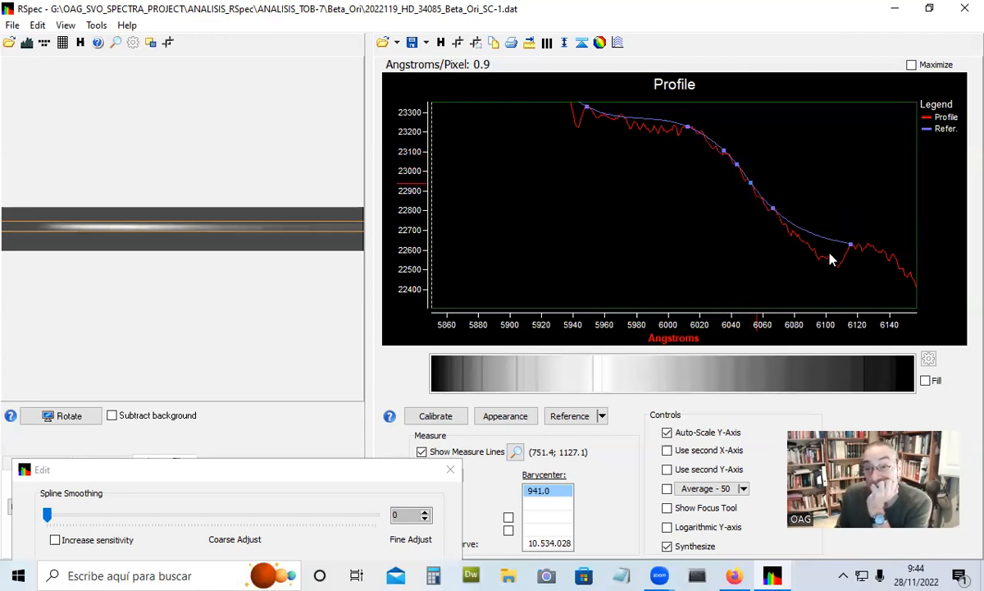
Trace the rounded shoulder and falling side of the profile with continuum points at about 6140, 6125 and 6195 Å
drag(879, 213, 697, 116)
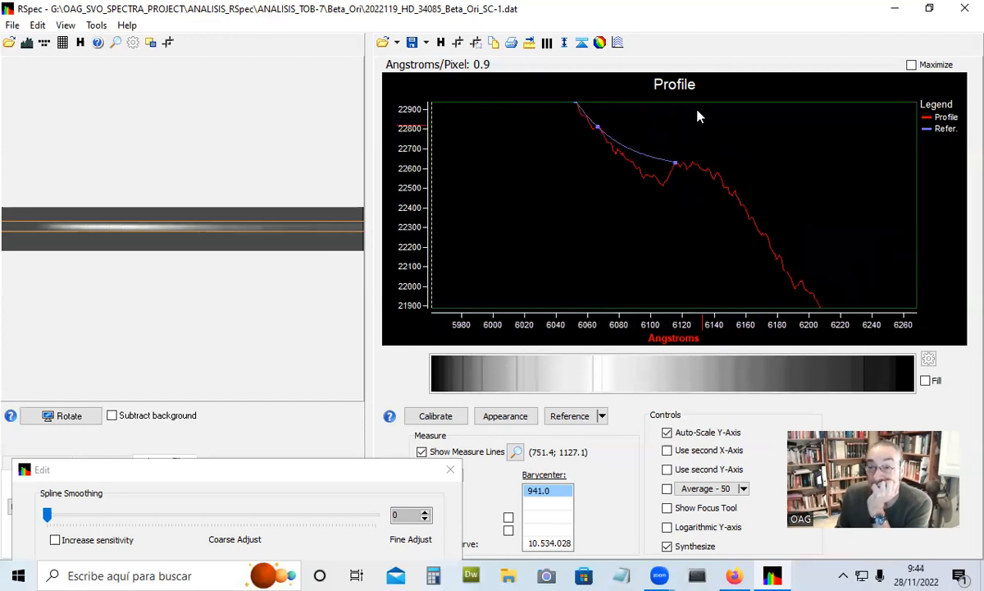
click(710, 156)
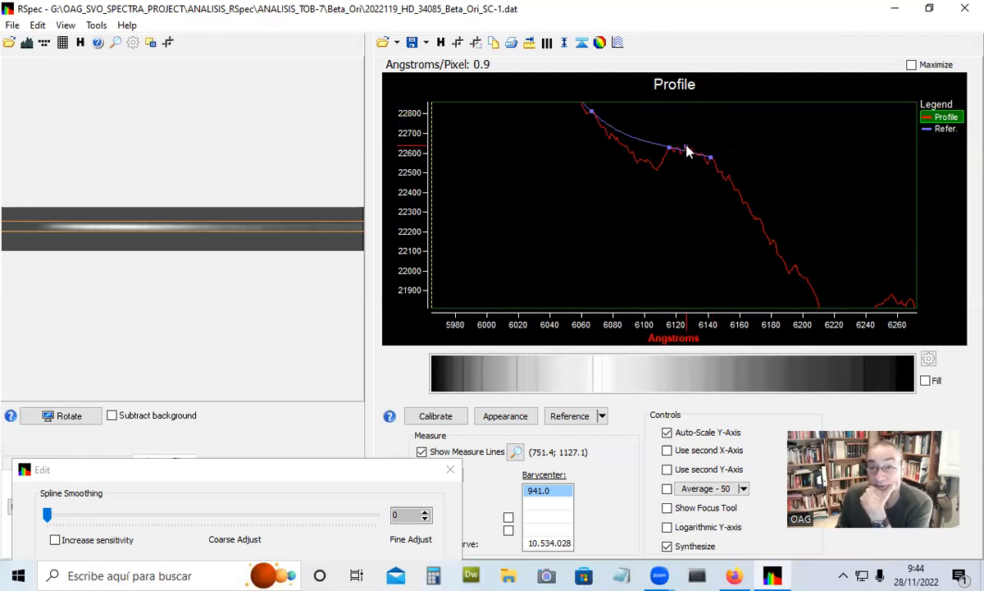
click(687, 148)
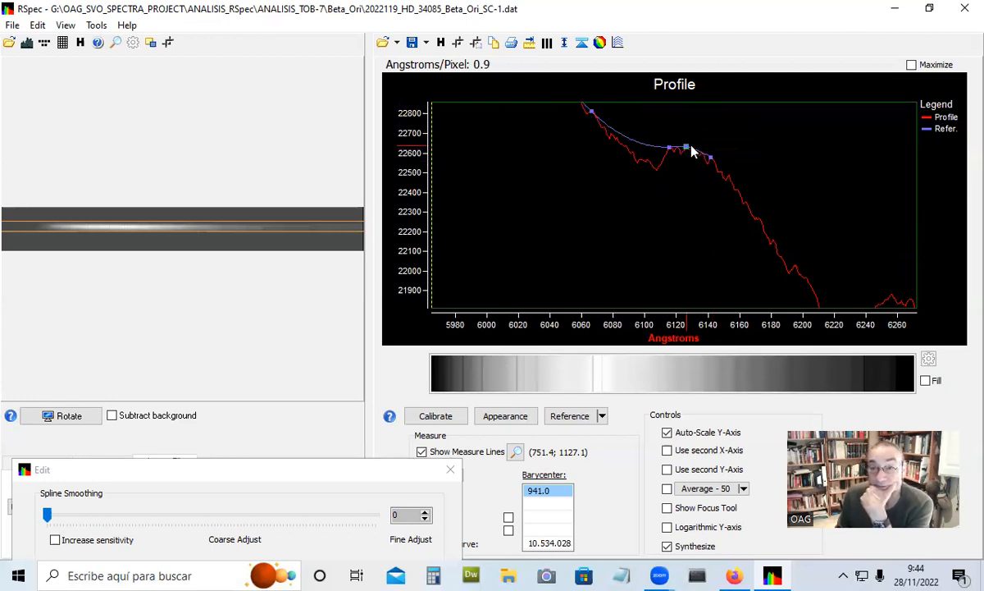
click(795, 267)
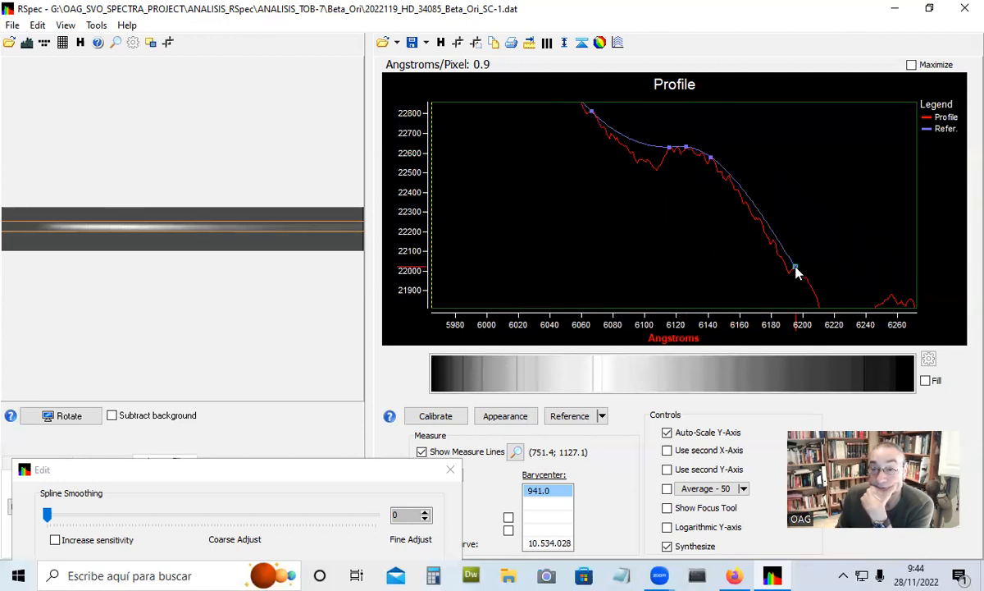
Bridge the three absorption dips between 6200 and 6310 Å with continuum points at about 6255, 6285 and 6310 Å
drag(765, 155, 712, 120)
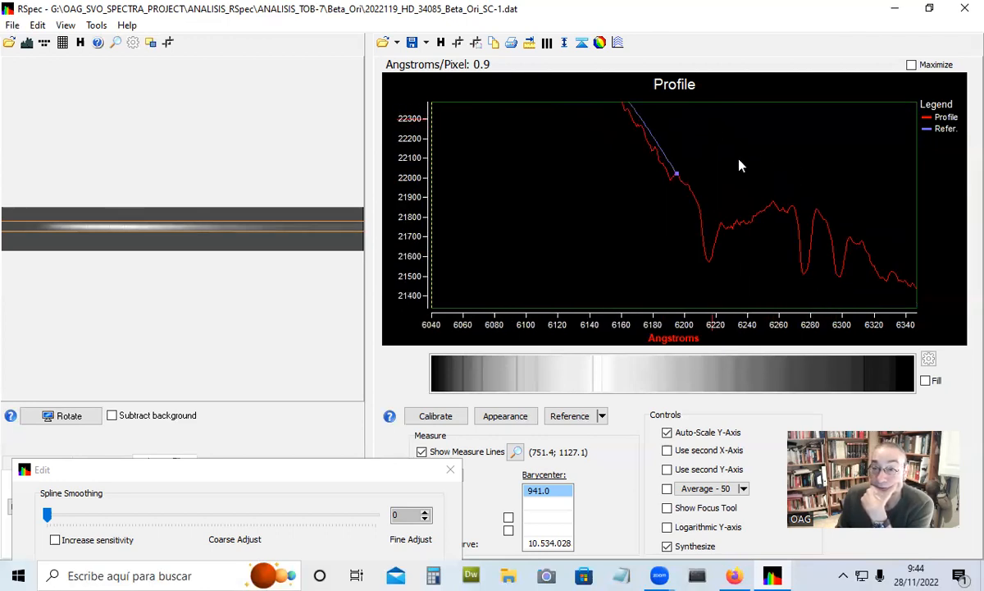
click(773, 207)
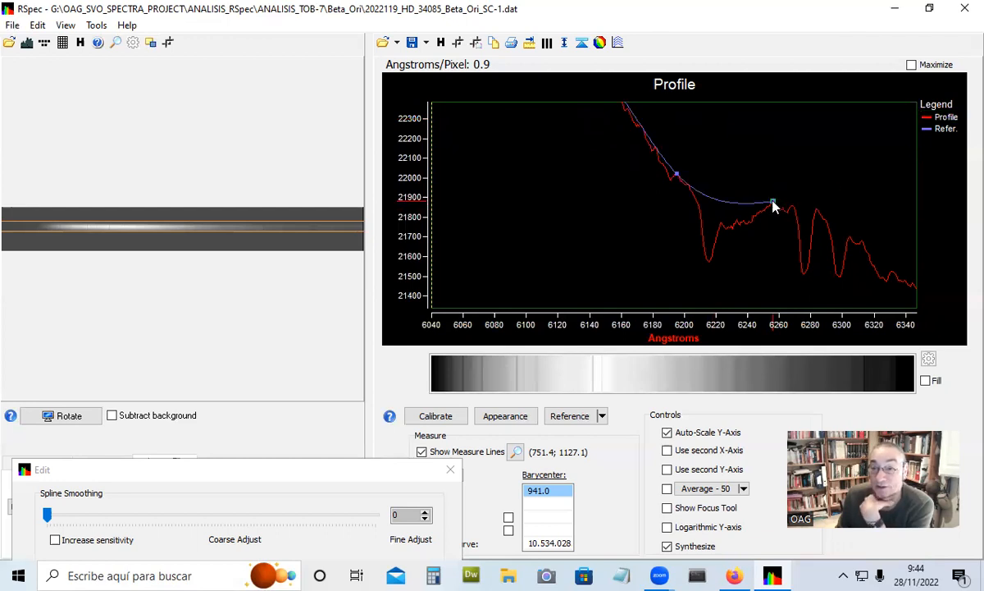
click(816, 215)
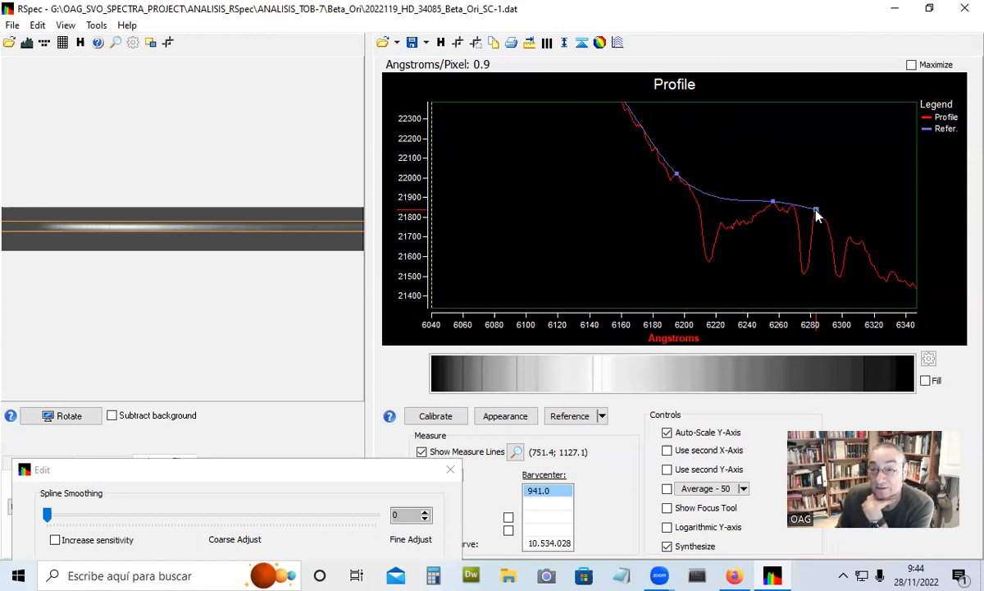
click(863, 243)
Extend the continuum up to the H-alpha line with points at about 6410, 6360, 6455, 6540 and 6510 Å
drag(864, 194, 644, 128)
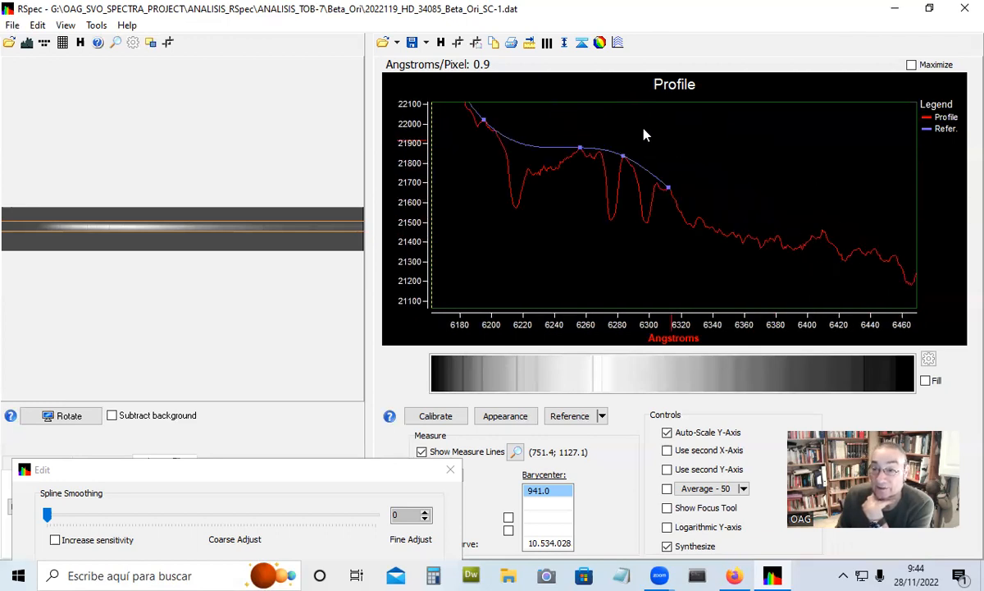
click(794, 219)
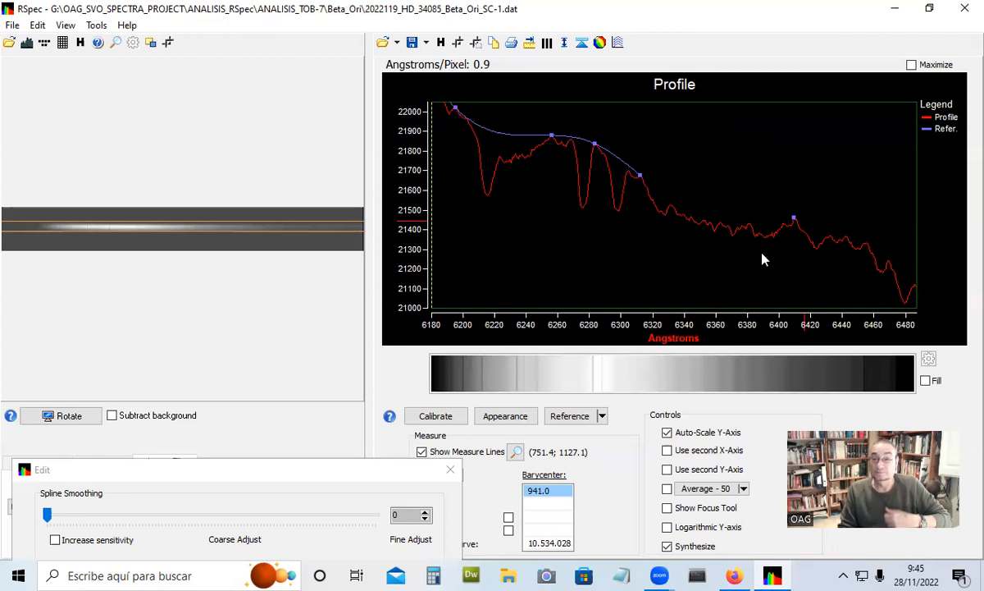
click(720, 225)
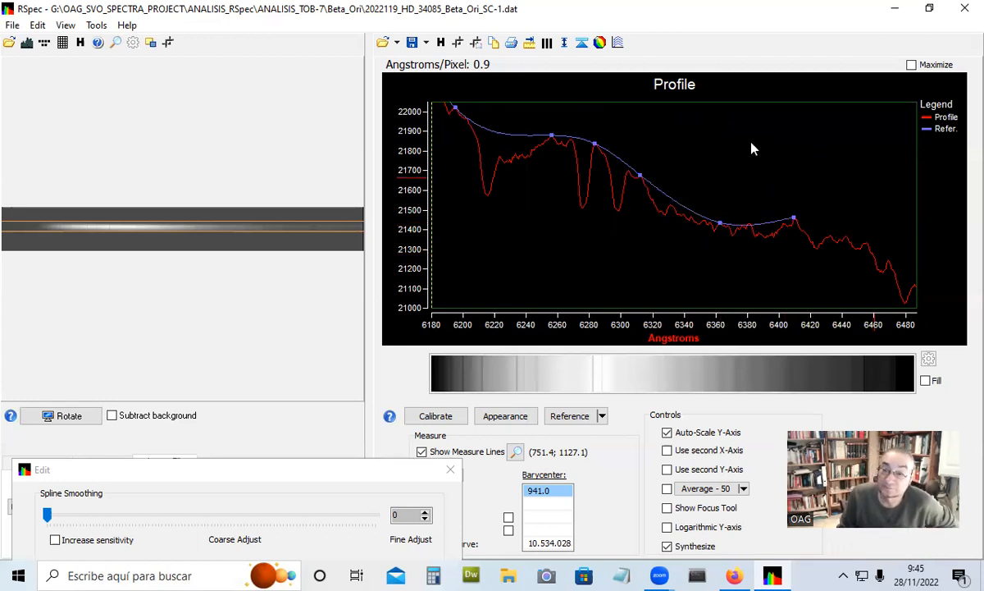
key(Right)
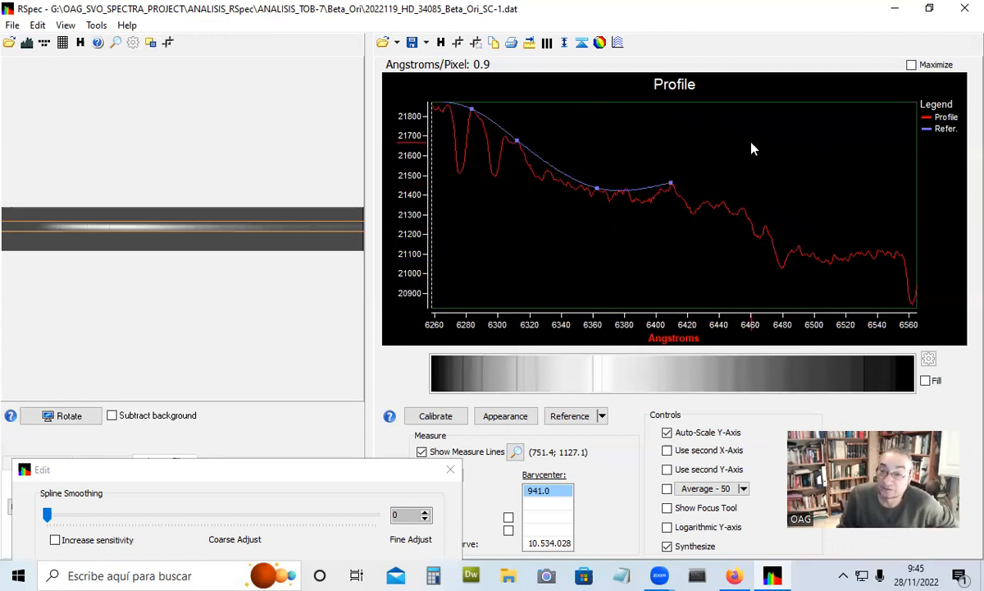
click(743, 211)
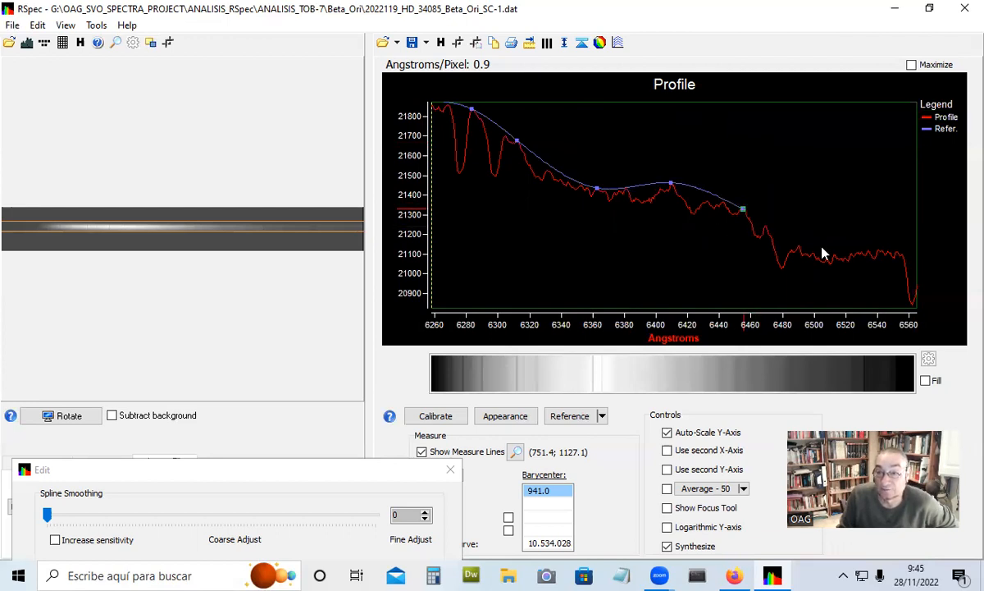
click(880, 255)
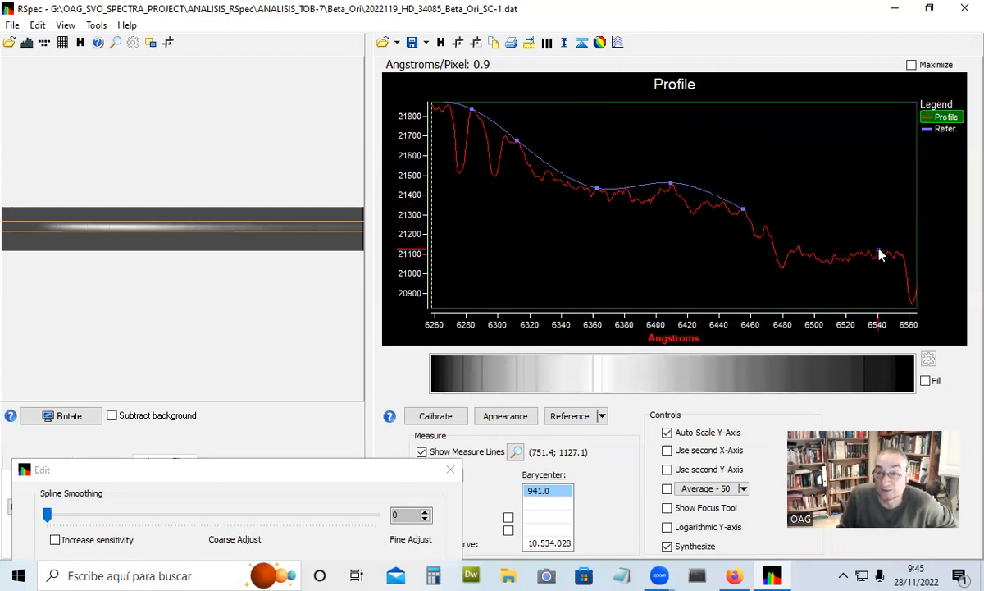
click(834, 256)
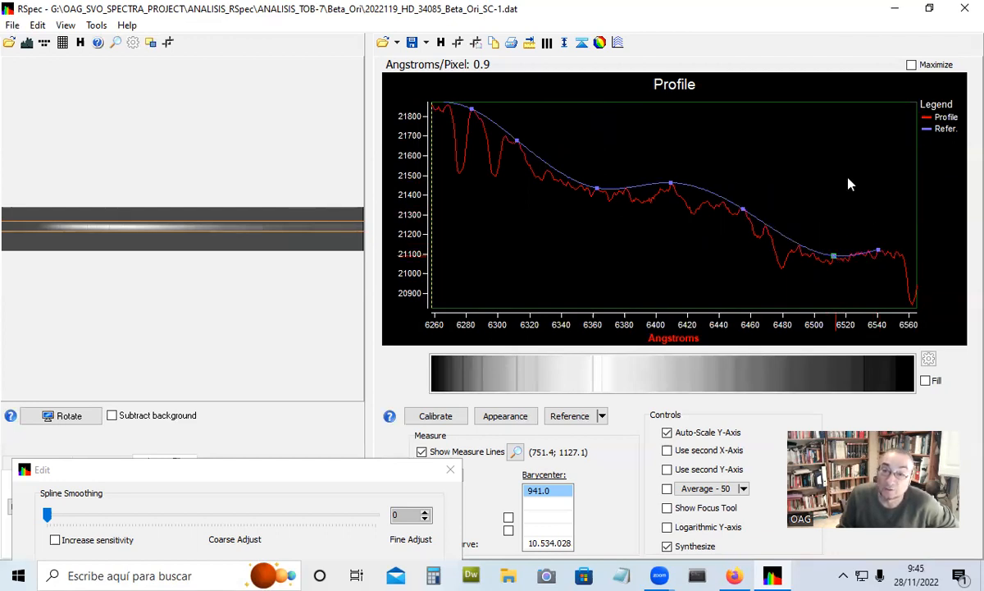
Carry the continuum across the H-alpha dip and down the slope with points at about 6580, 6630 and 6665 Å
drag(699, 137, 657, 113)
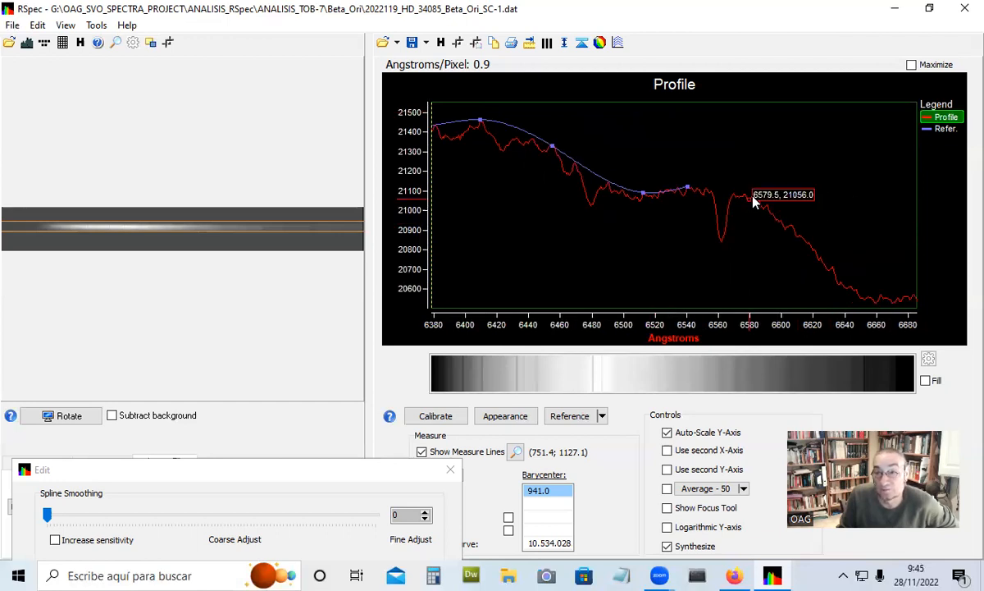
mouse_move(755, 202)
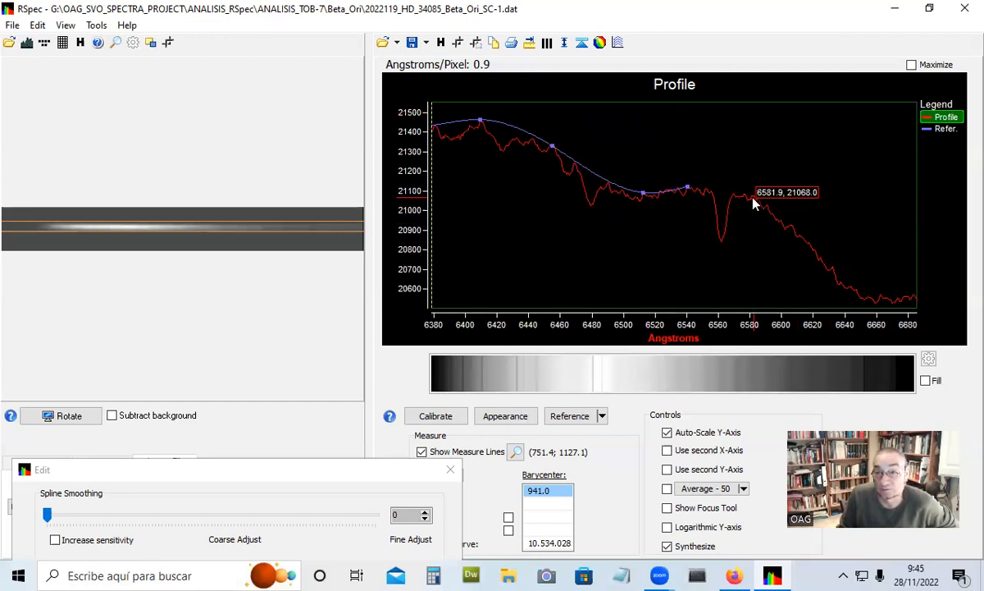
click(754, 203)
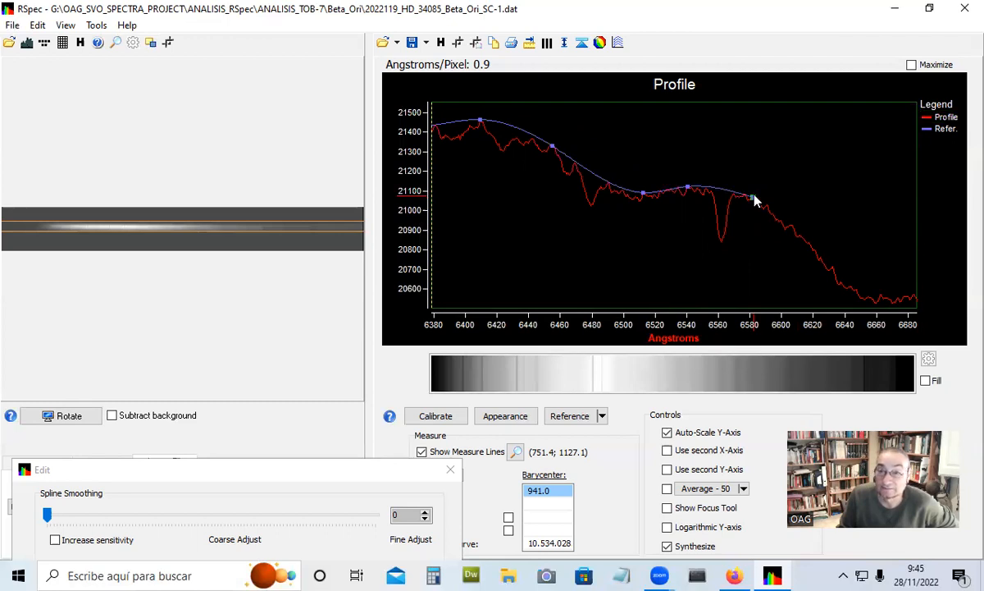
click(833, 270)
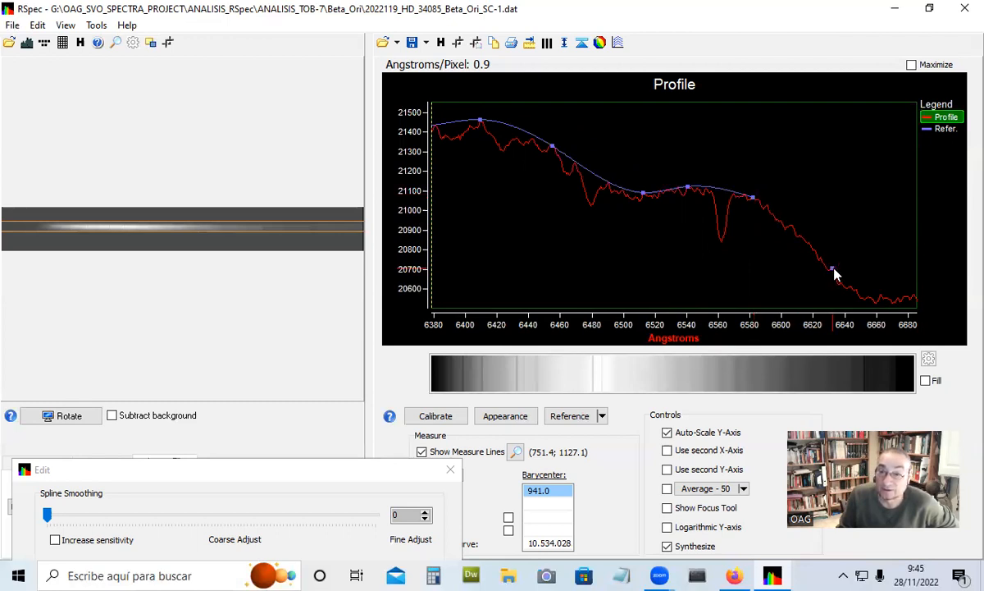
click(881, 299)
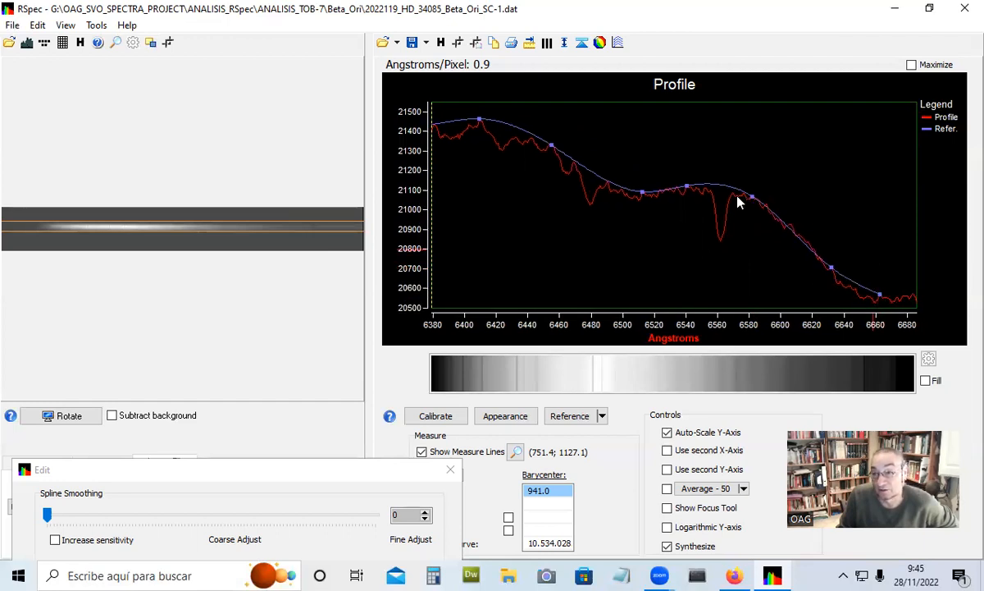
Add a continuum point at the plateau's end at about 6710 Å and another just before it at about 6695 Å
drag(873, 249, 693, 155)
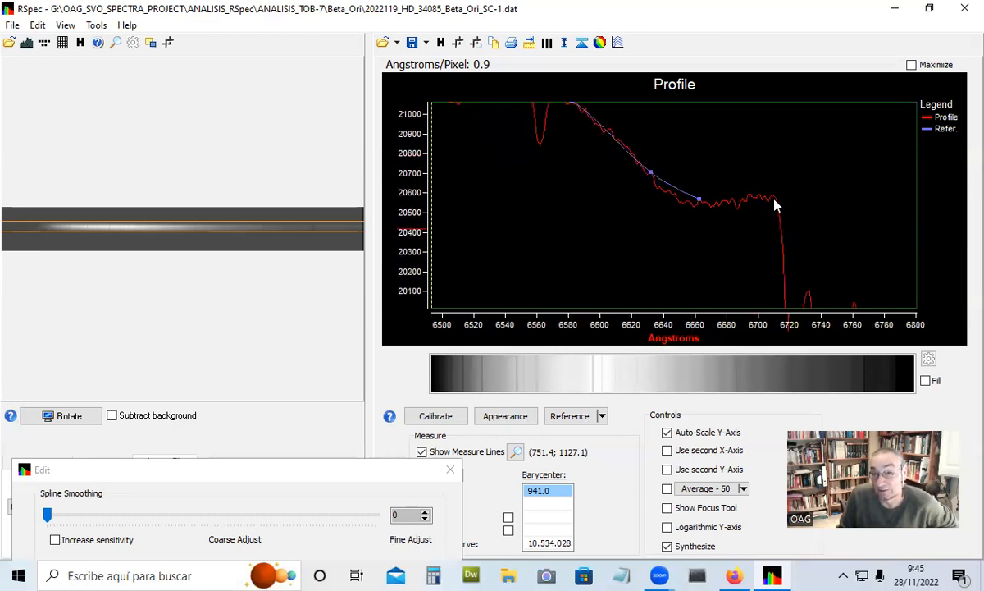
click(772, 198)
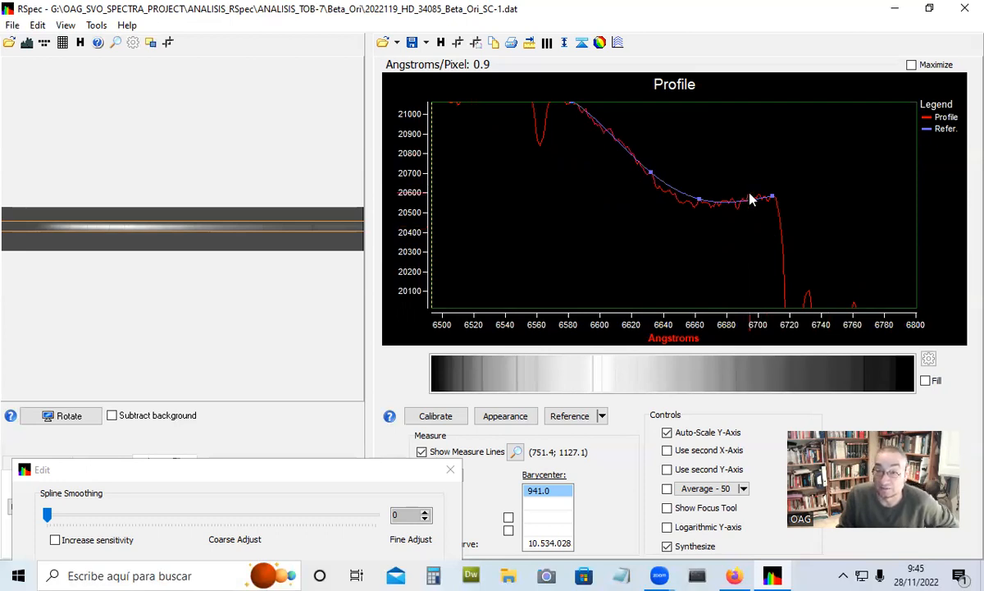
click(749, 195)
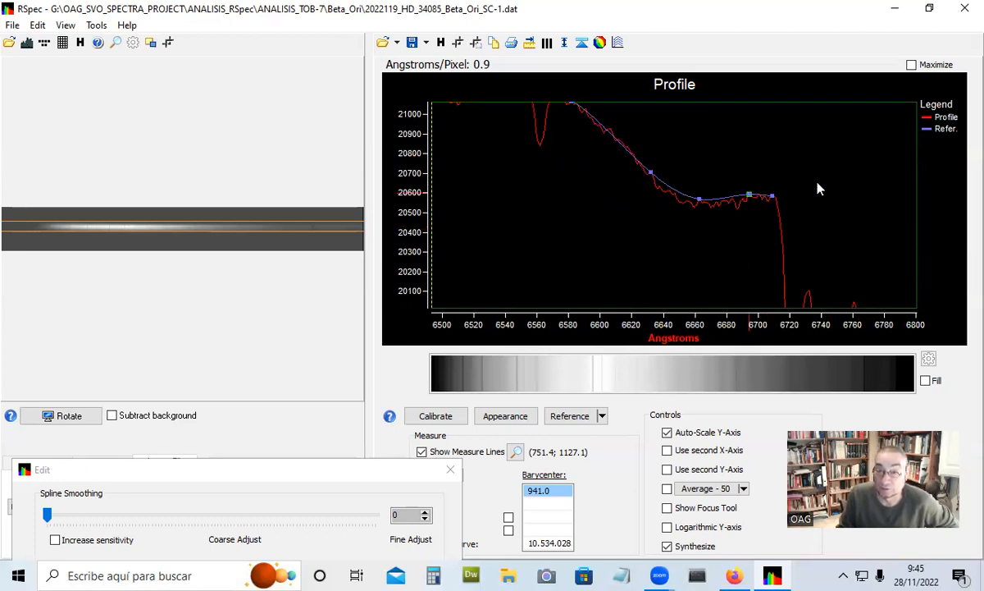
Extend the continuum beyond the deep dip near 6720 Å with points at about 6760, 6860, 6810, 6850 and 6885 Å
drag(818, 172, 570, 75)
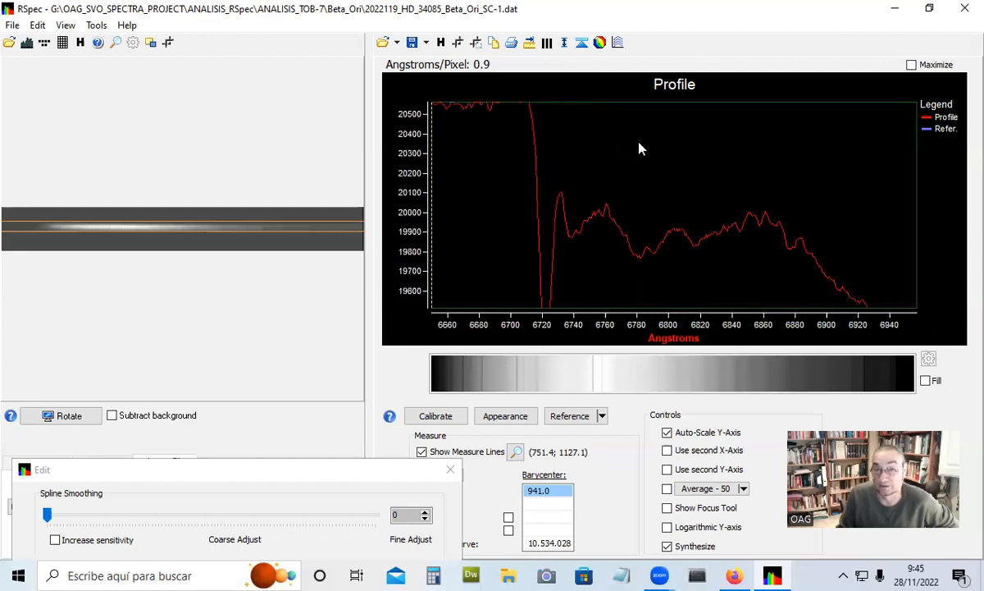
scroll(632, 181, down, 2)
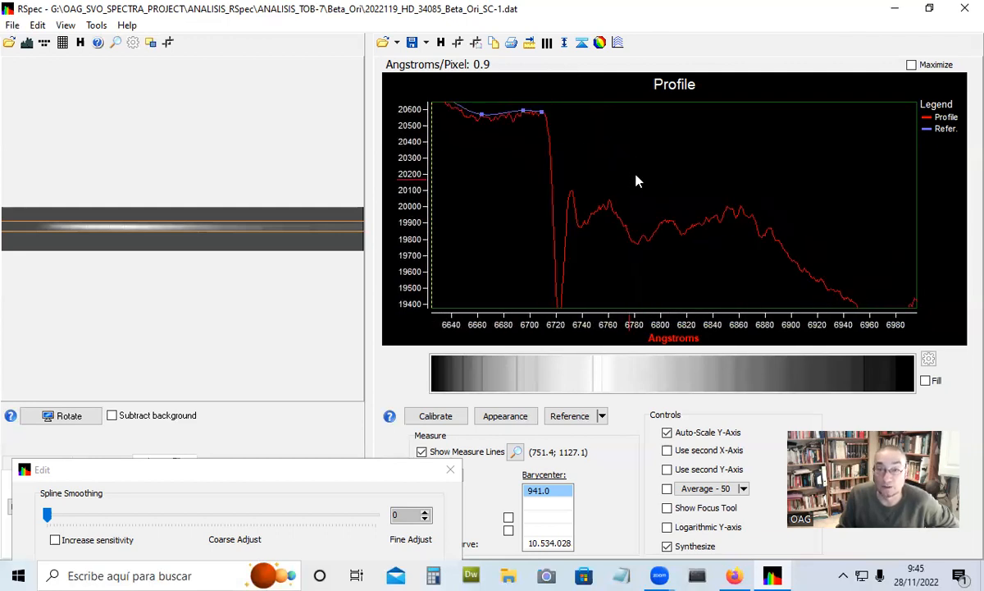
mouse_move(616, 202)
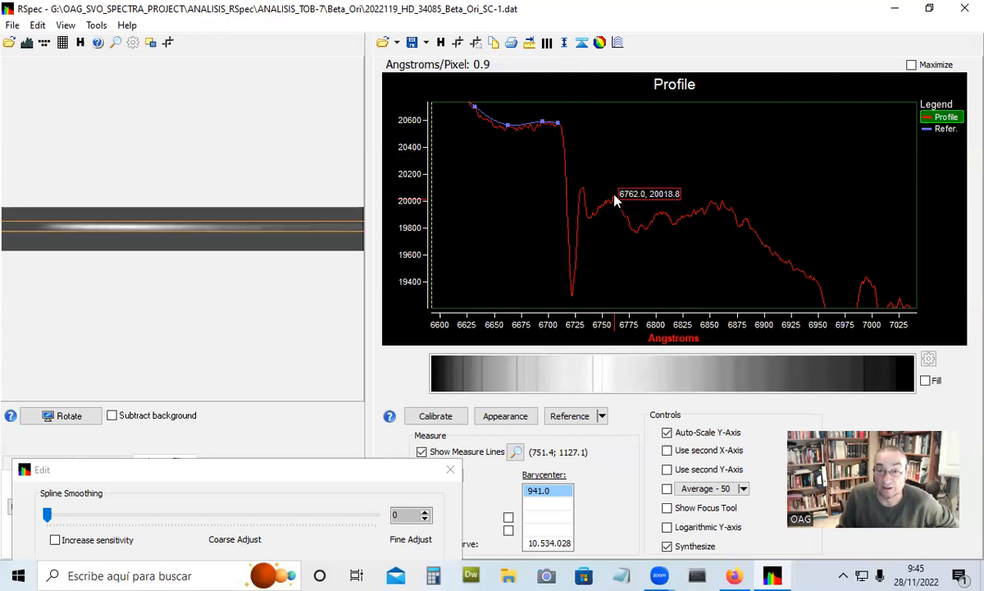
click(615, 198)
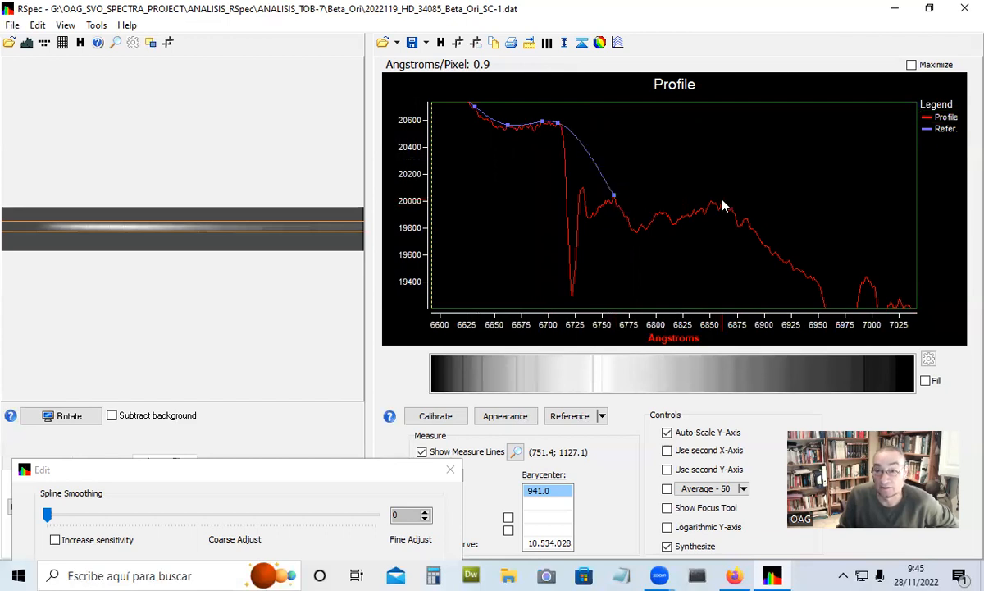
mouse_move(725, 207)
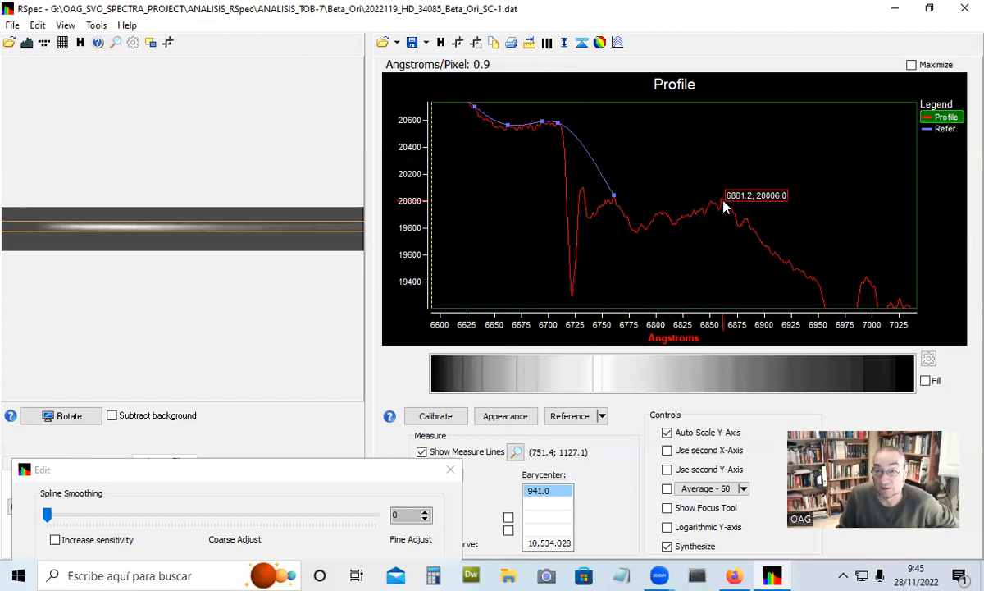
click(723, 204)
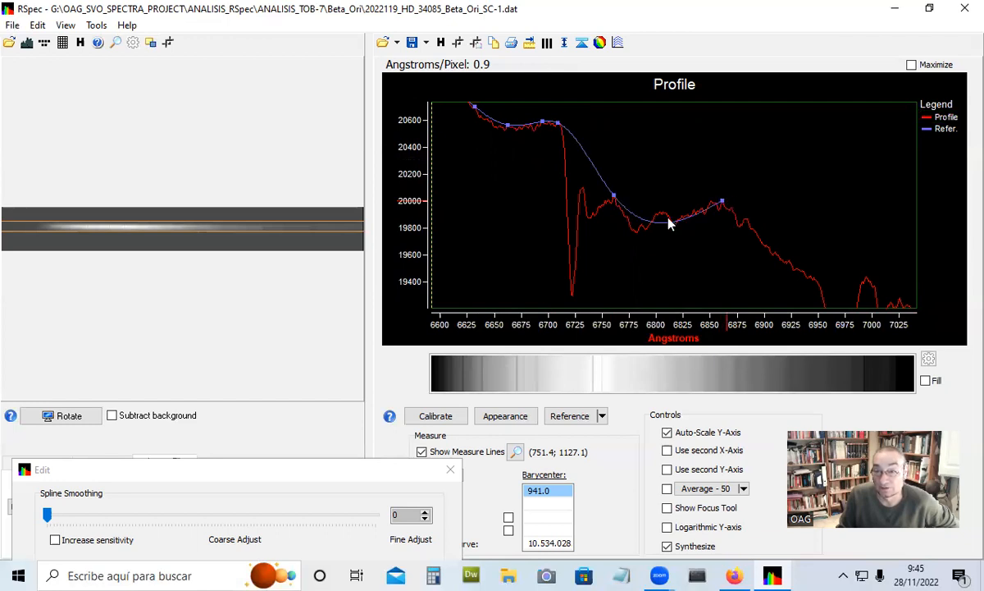
click(666, 217)
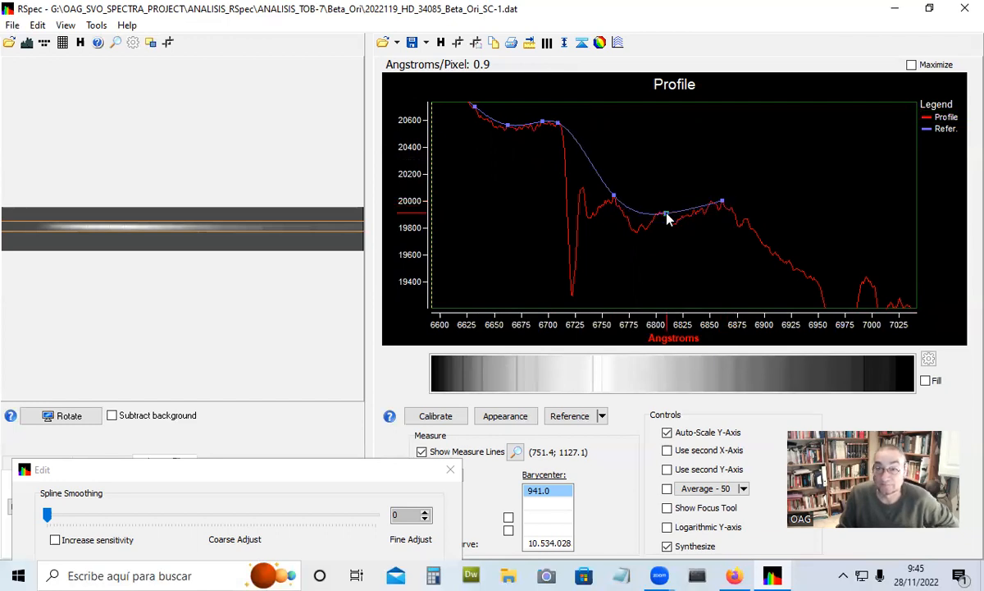
click(711, 205)
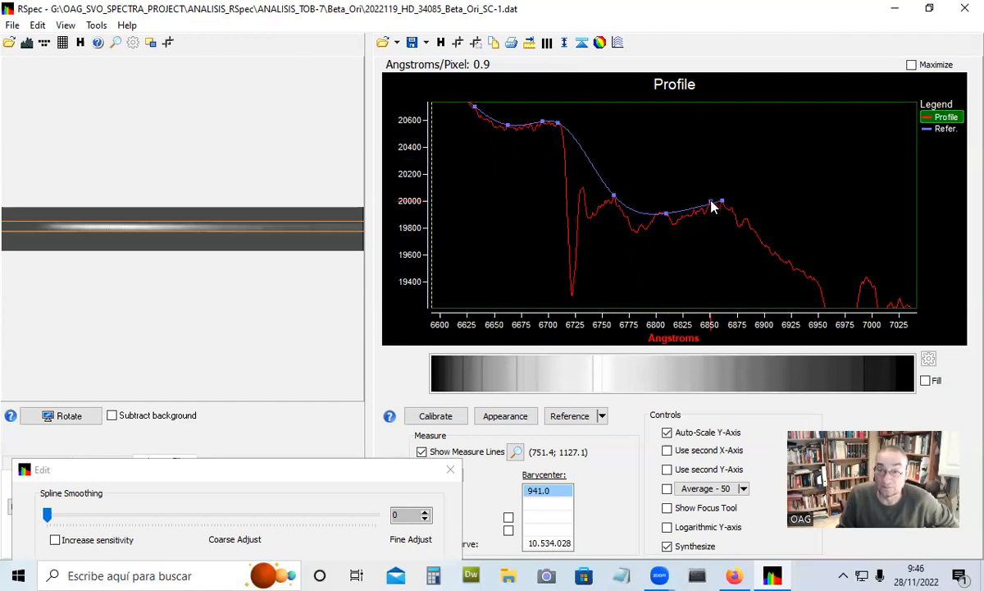
click(748, 221)
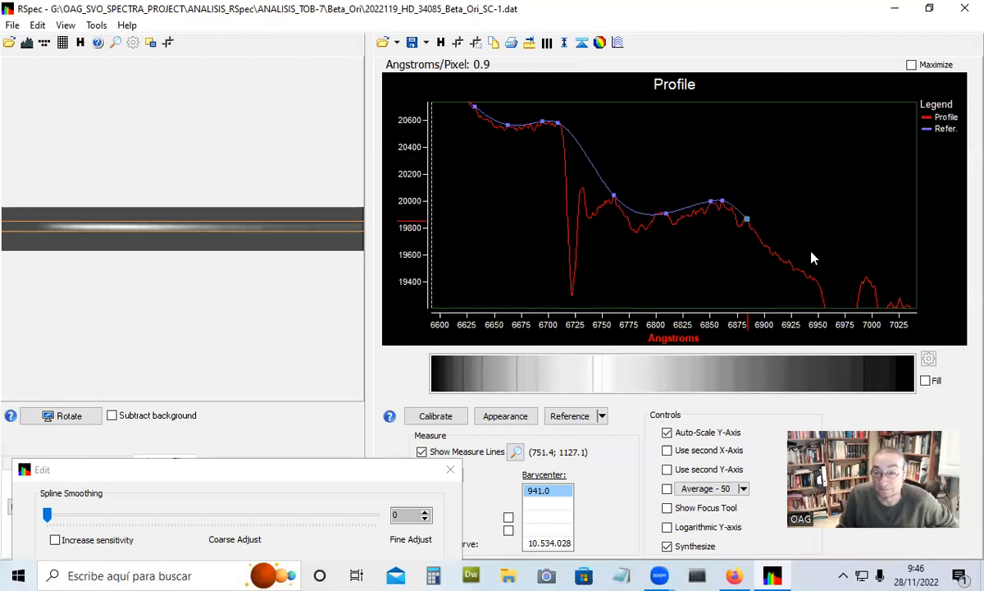
Carry the continuum down to the red end of the profile with points at about 6925, 6995, 7045 and 7060 Å
drag(803, 245, 776, 138)
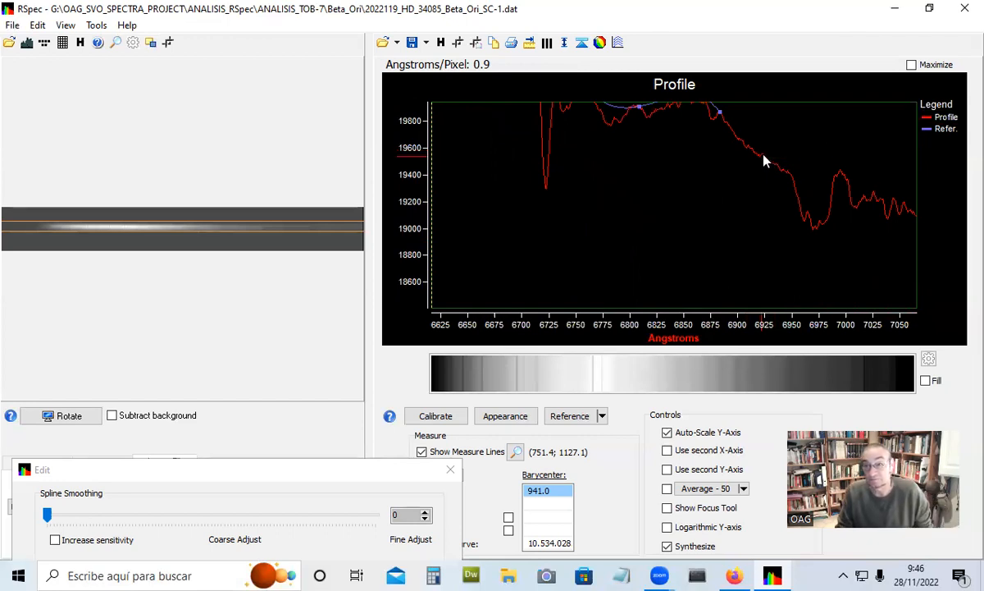
click(764, 158)
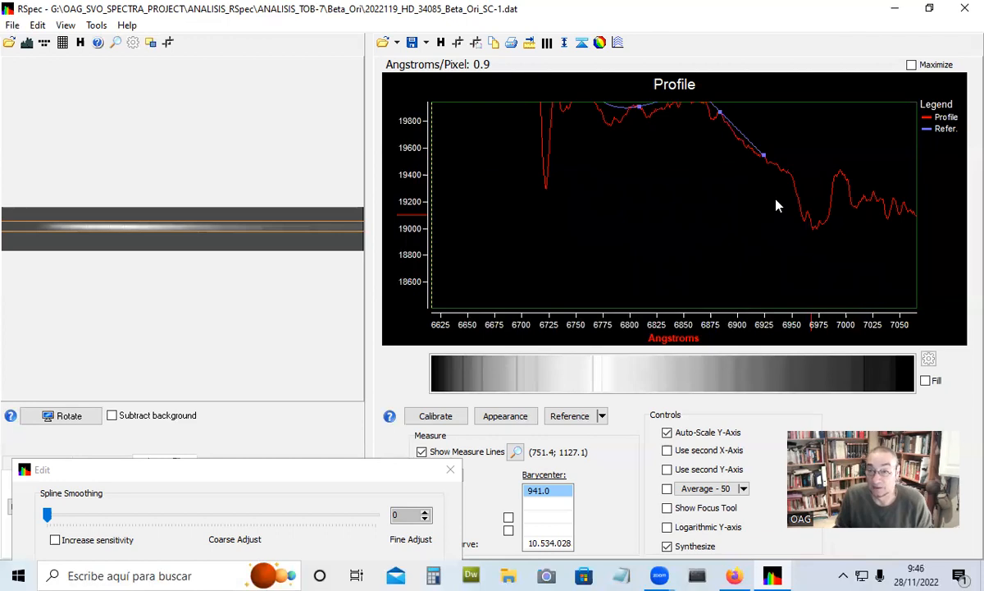
click(840, 172)
mouse_move(895, 203)
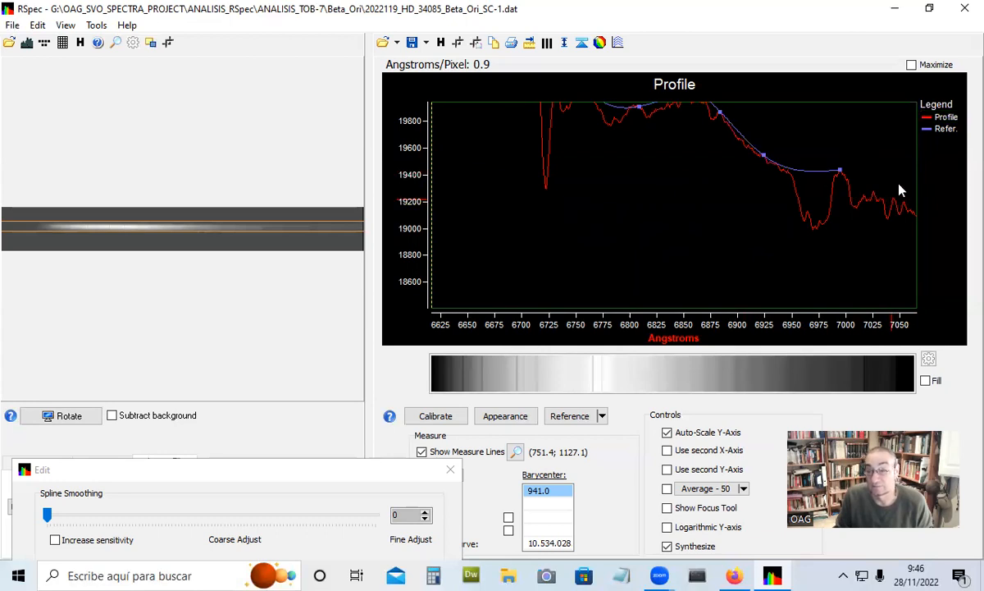
click(894, 199)
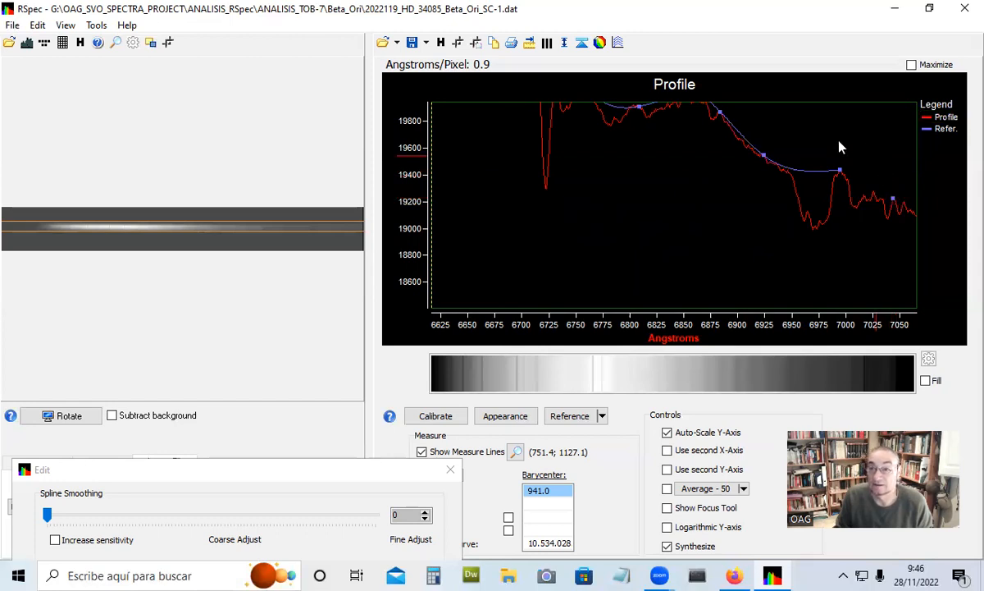
click(748, 162)
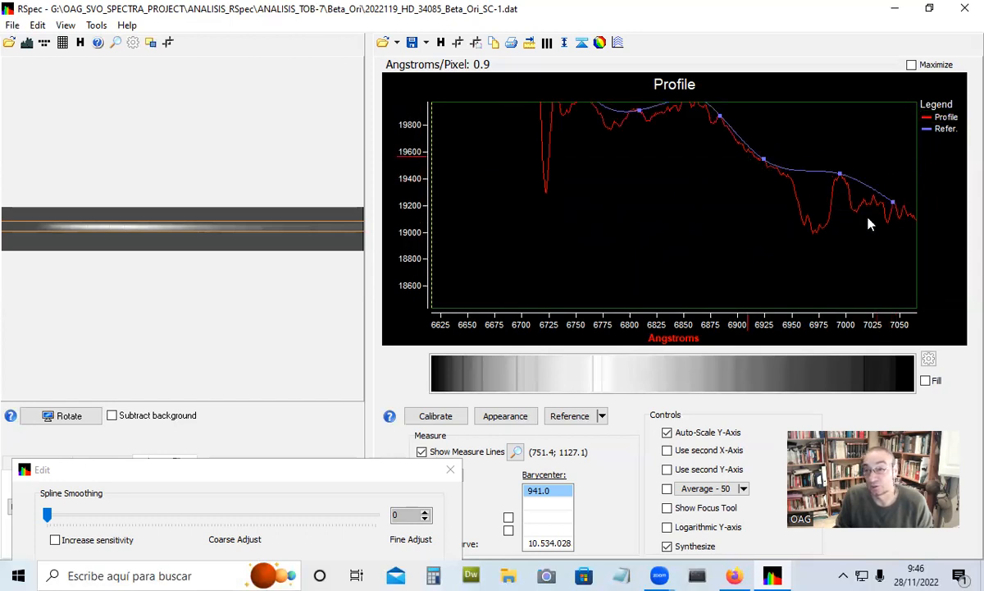
click(914, 216)
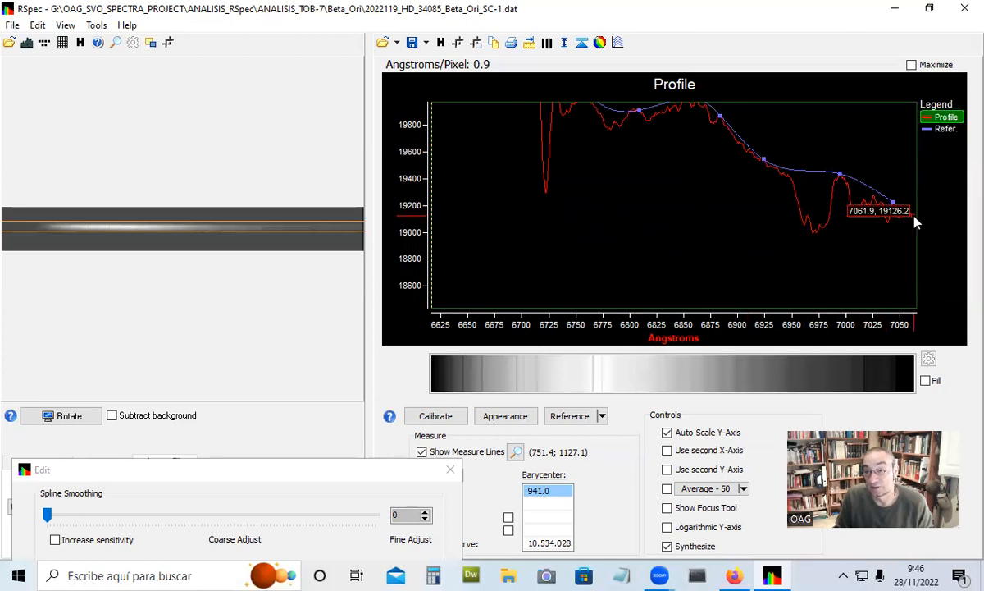
Check the finished continuum against the whole profile and close the point-editing window
right_click(643, 211)
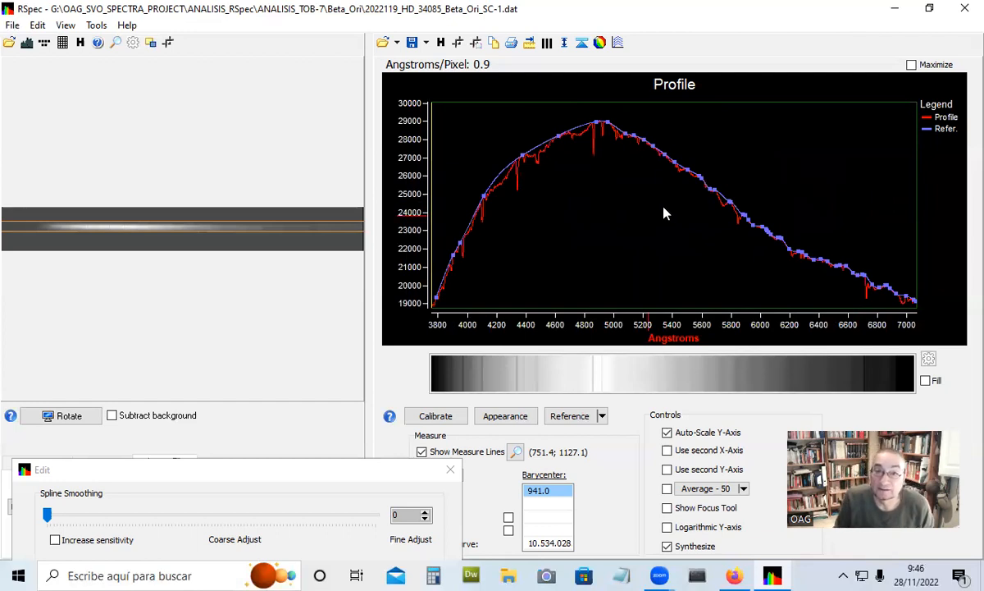
scroll(664, 213, up, 1)
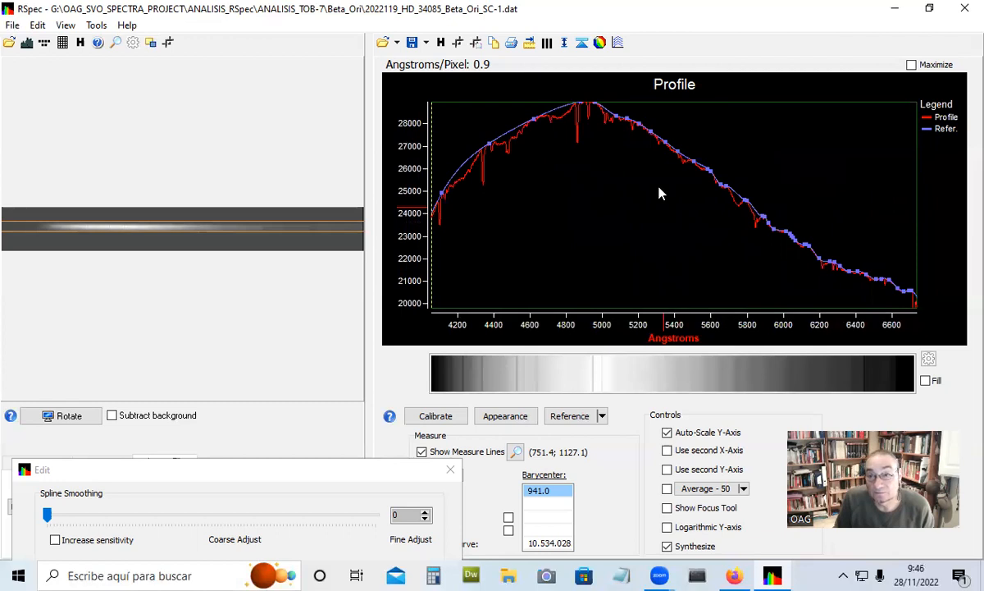
scroll(701, 271, up, 2)
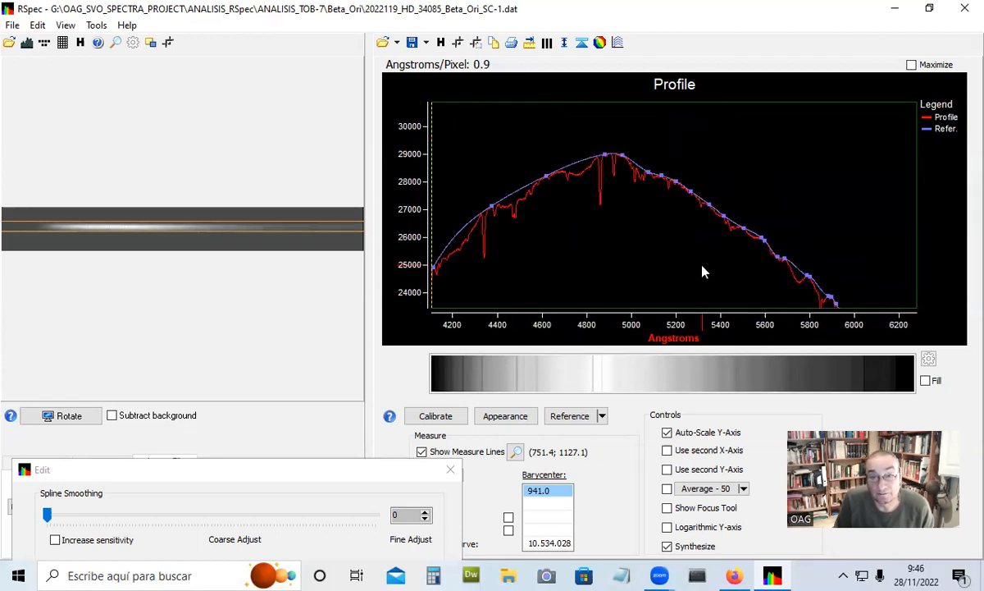
drag(590, 250, 615, 228)
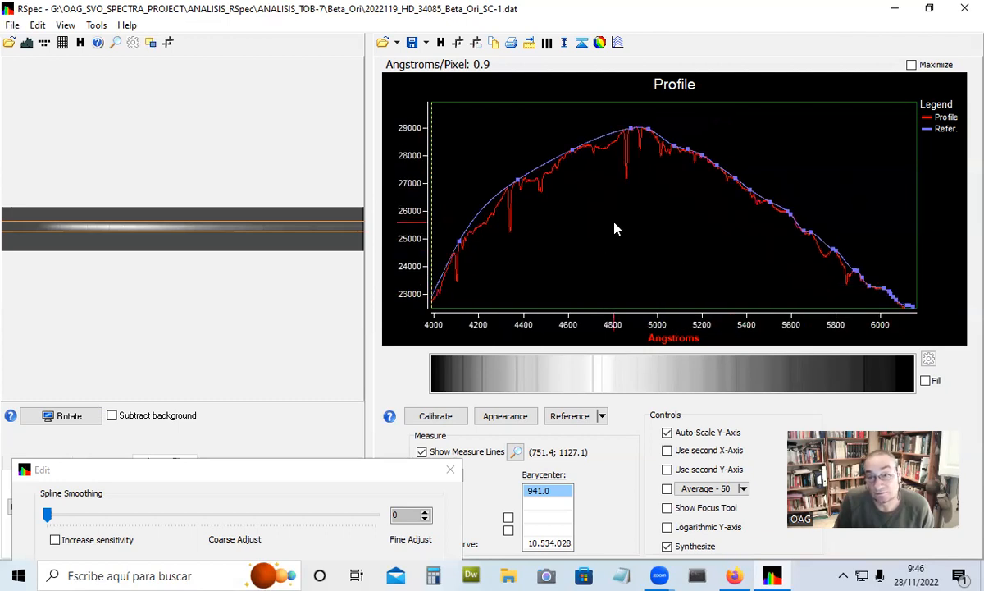
scroll(616, 225, down, 3)
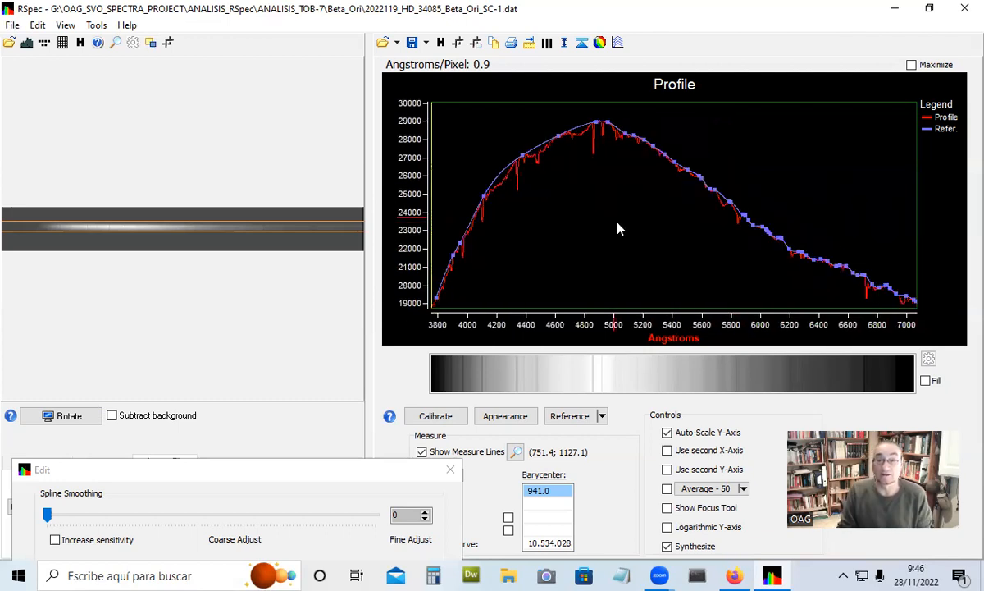
click(605, 421)
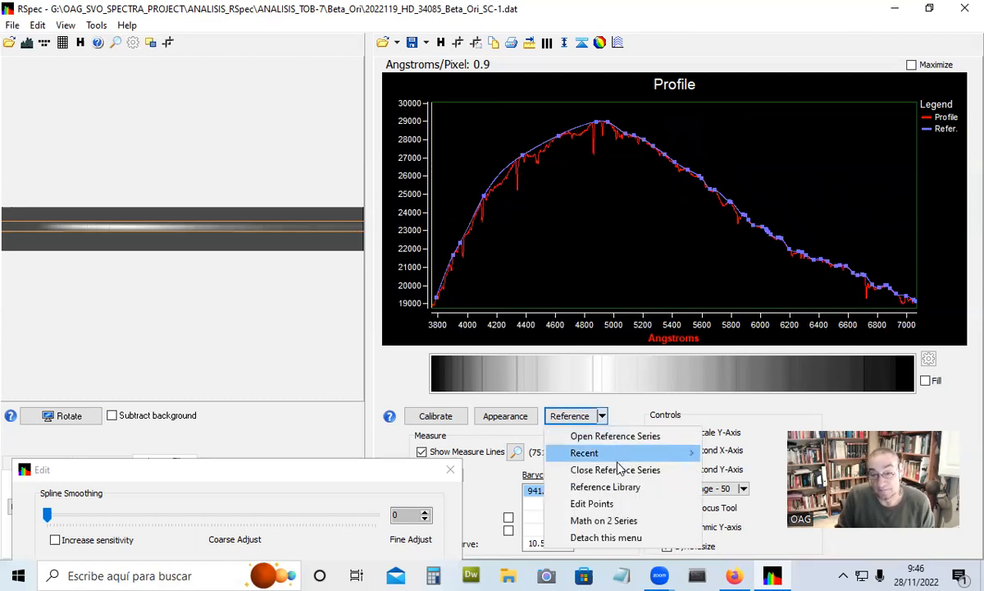
click(588, 505)
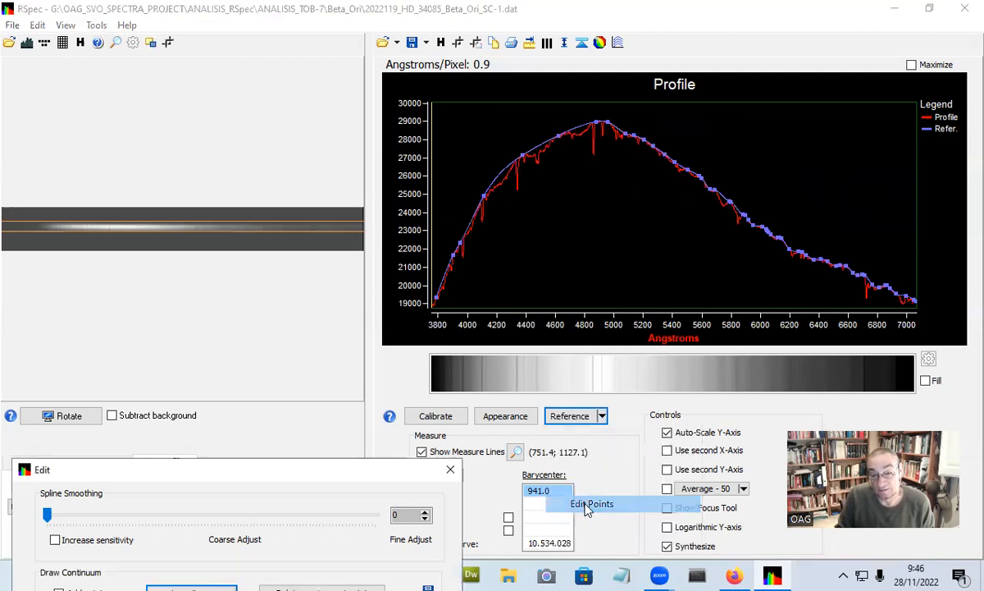
drag(198, 469, 123, 69)
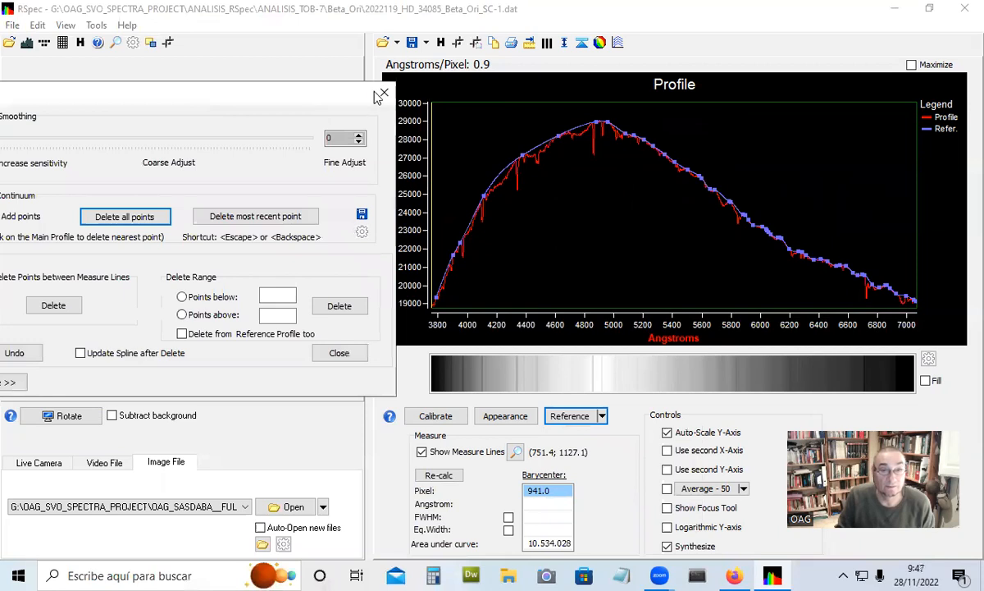
click(361, 88)
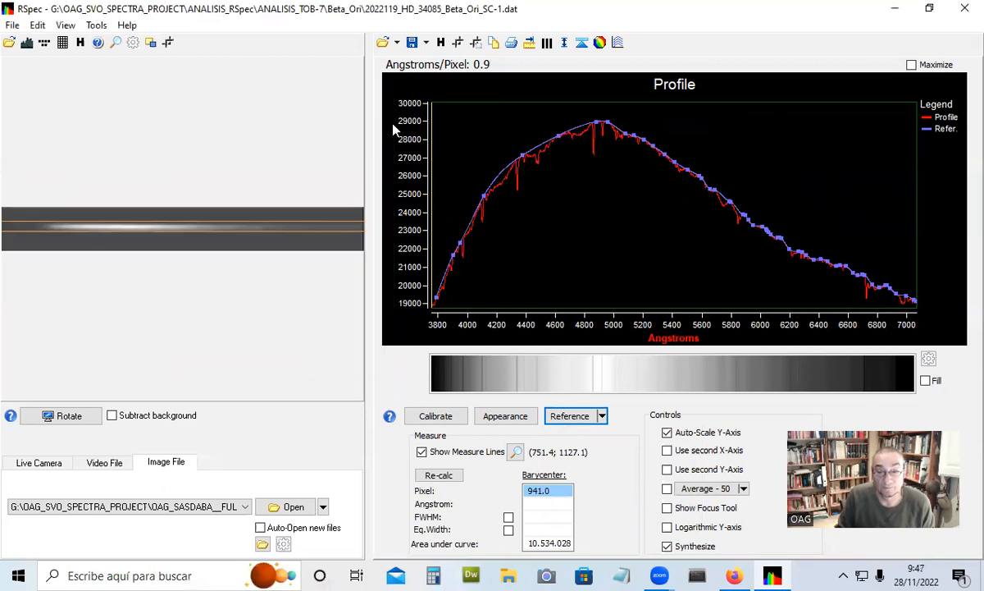
Divide the main profile by the reference continuum and make the result the main profile
click(601, 416)
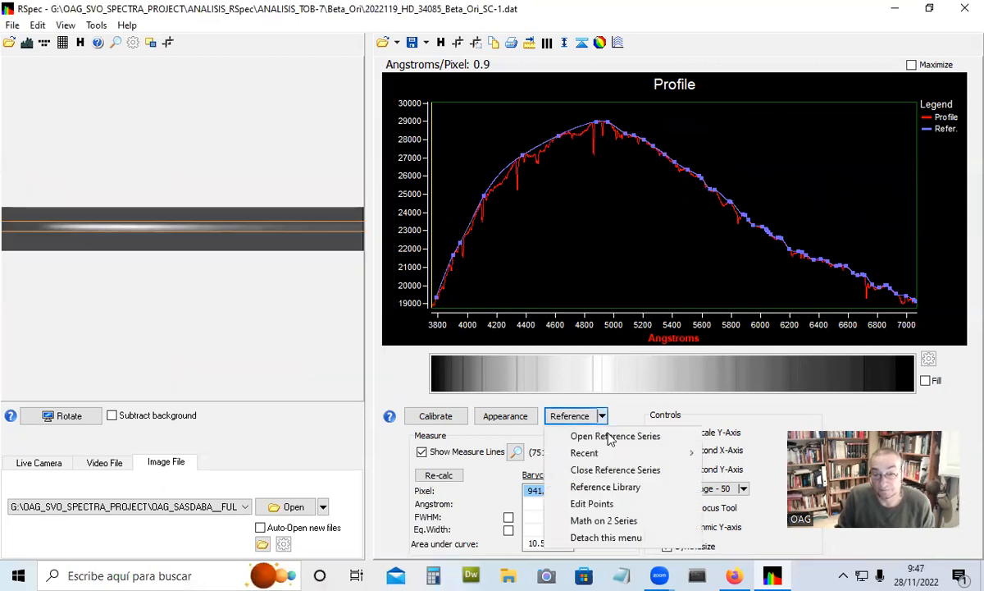
click(604, 520)
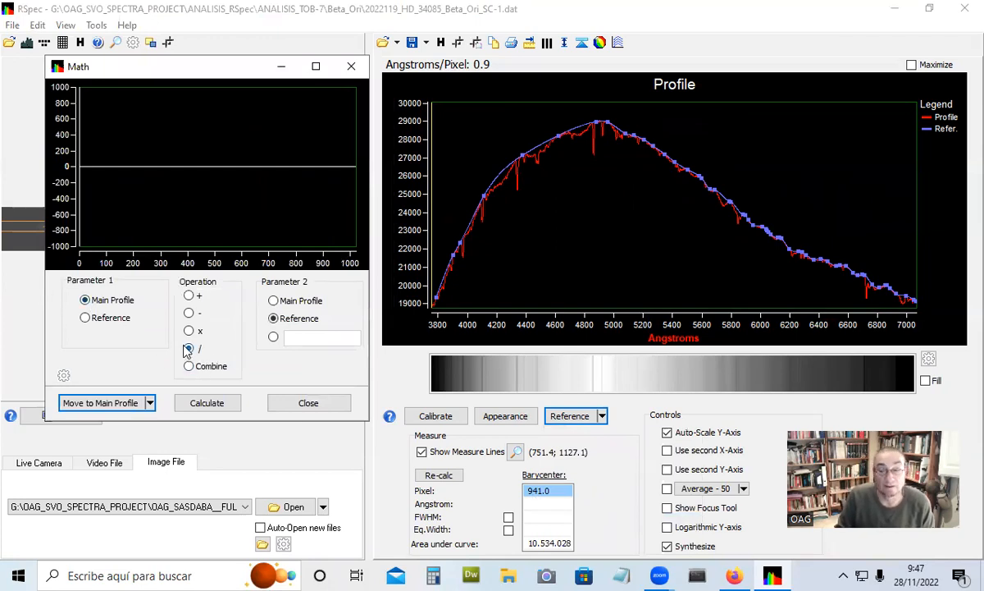
click(213, 408)
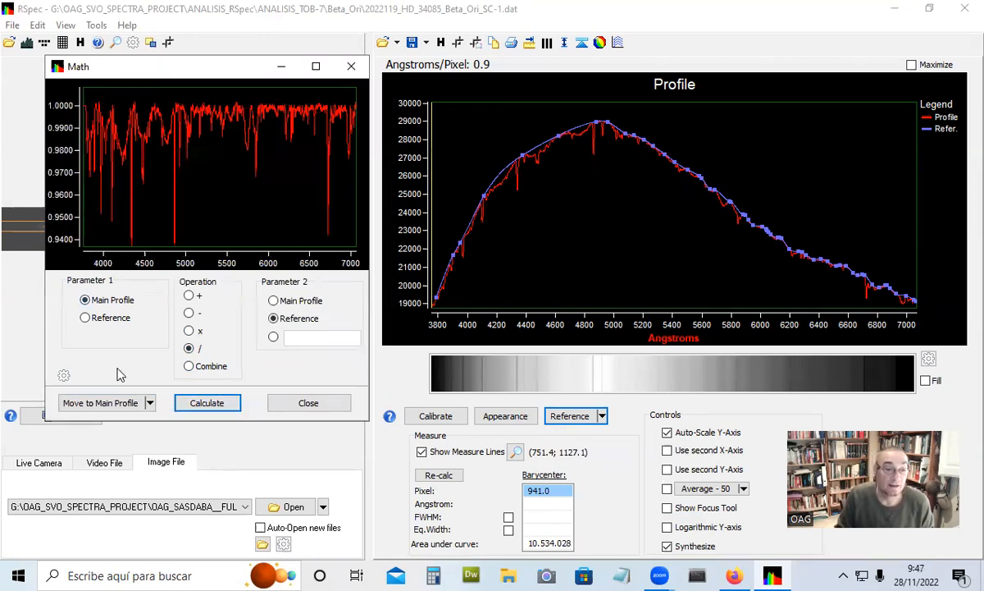
click(115, 403)
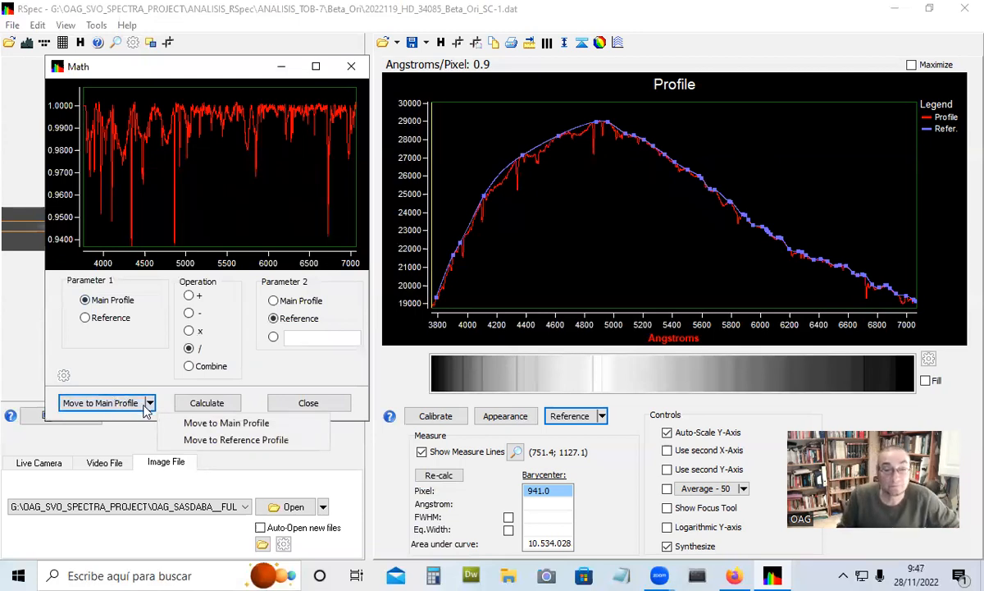
click(239, 424)
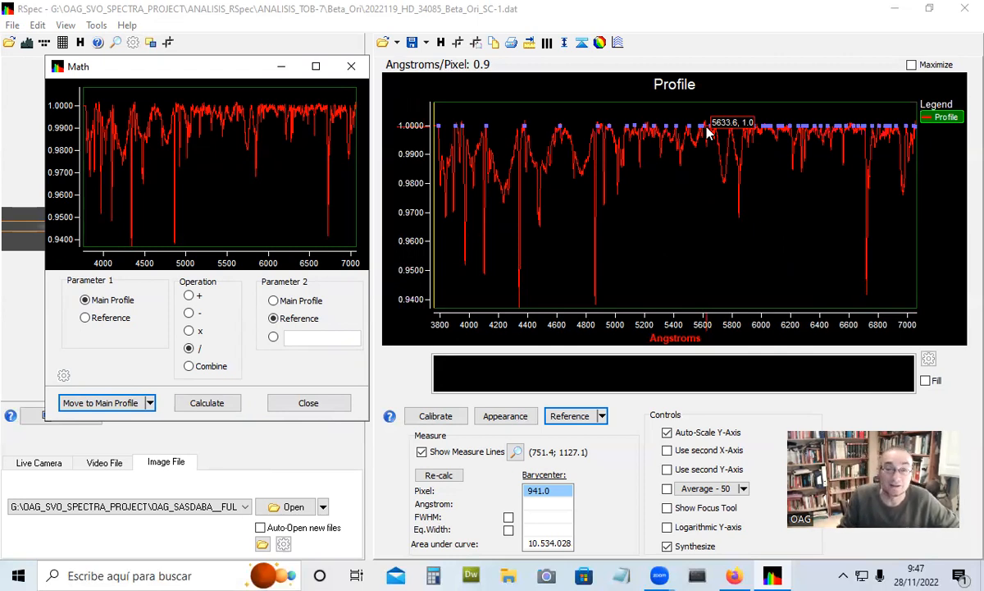
Create a reference continuum at "1" for the already normalized profile and close the point-editing window
scroll(529, 161, up, 1)
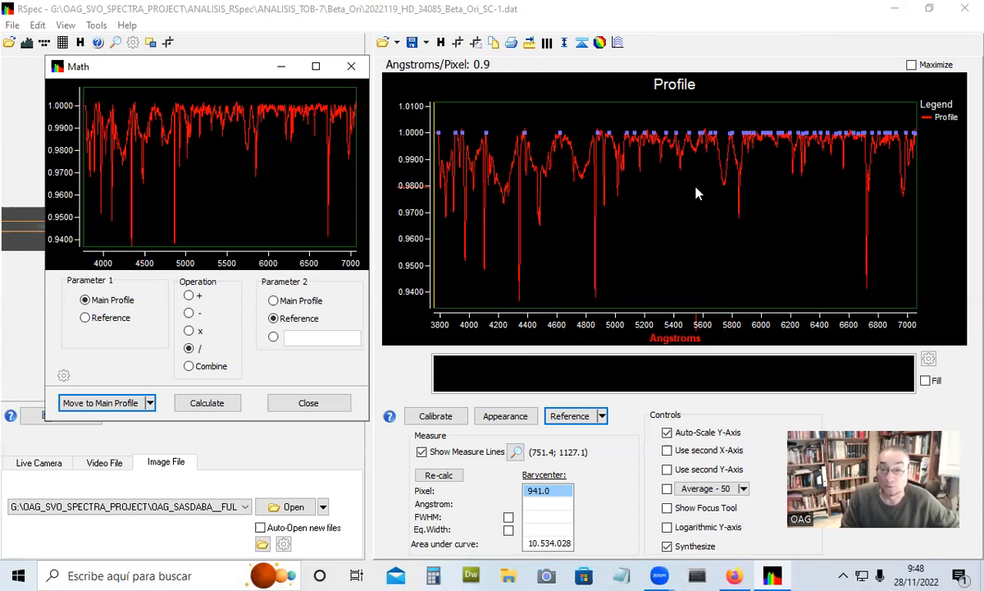
click(605, 417)
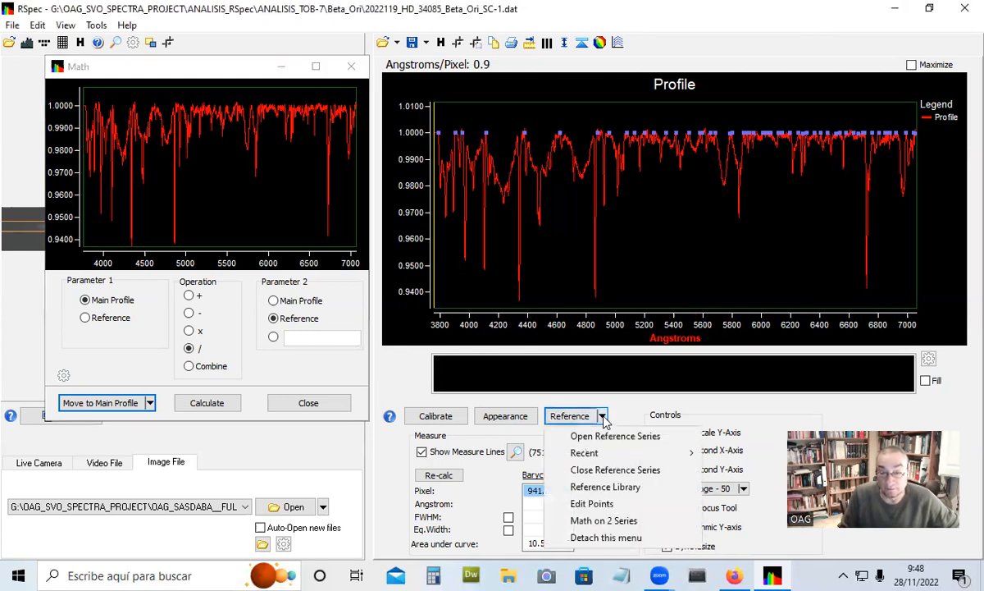
click(608, 507)
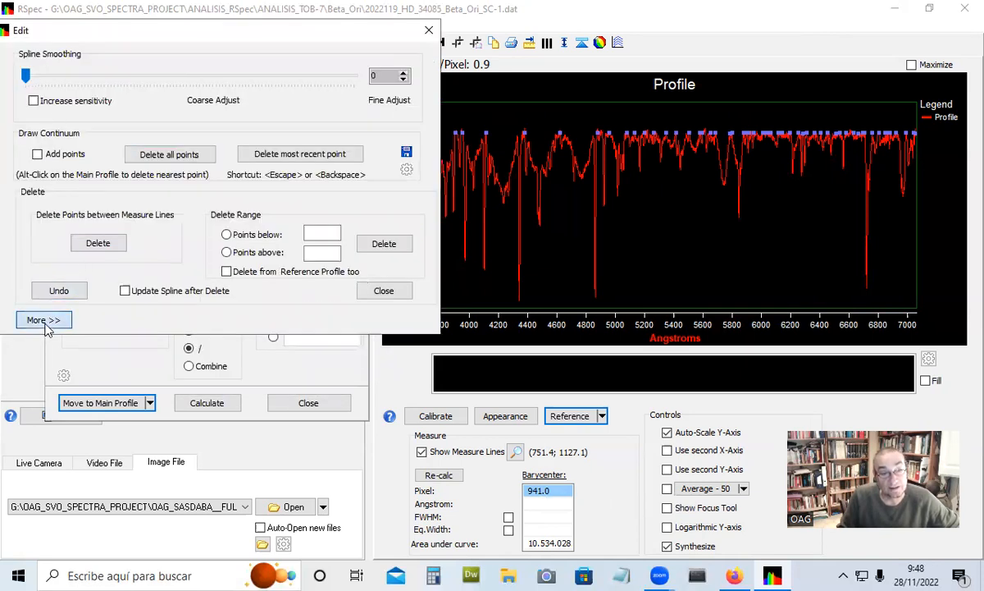
click(42, 319)
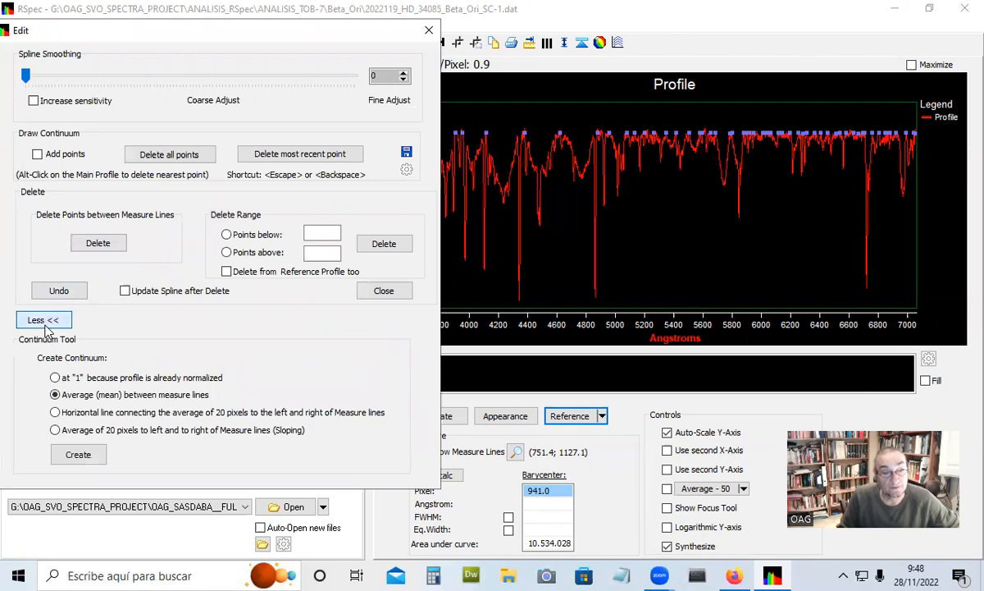
click(54, 379)
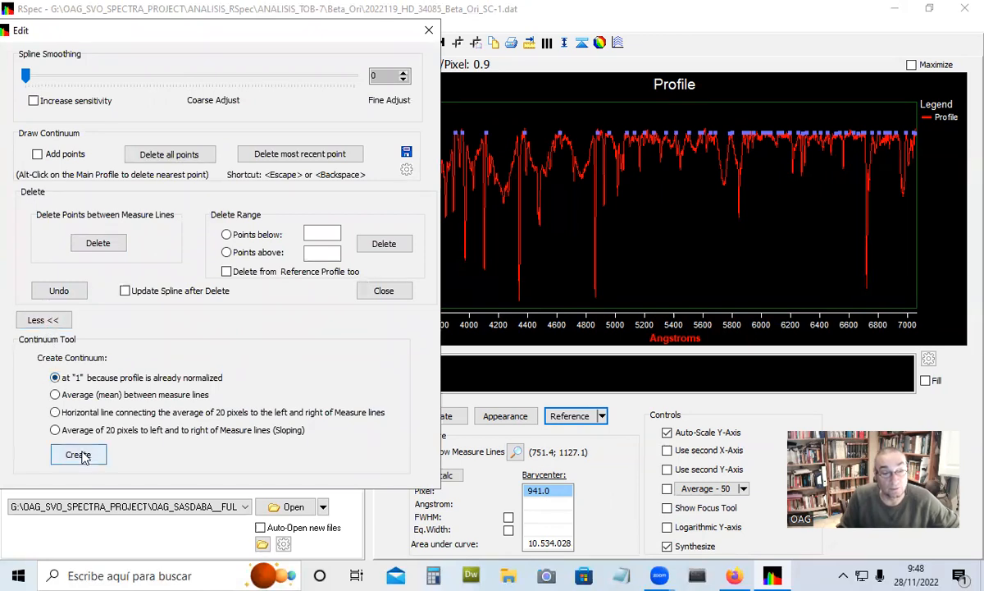
click(79, 455)
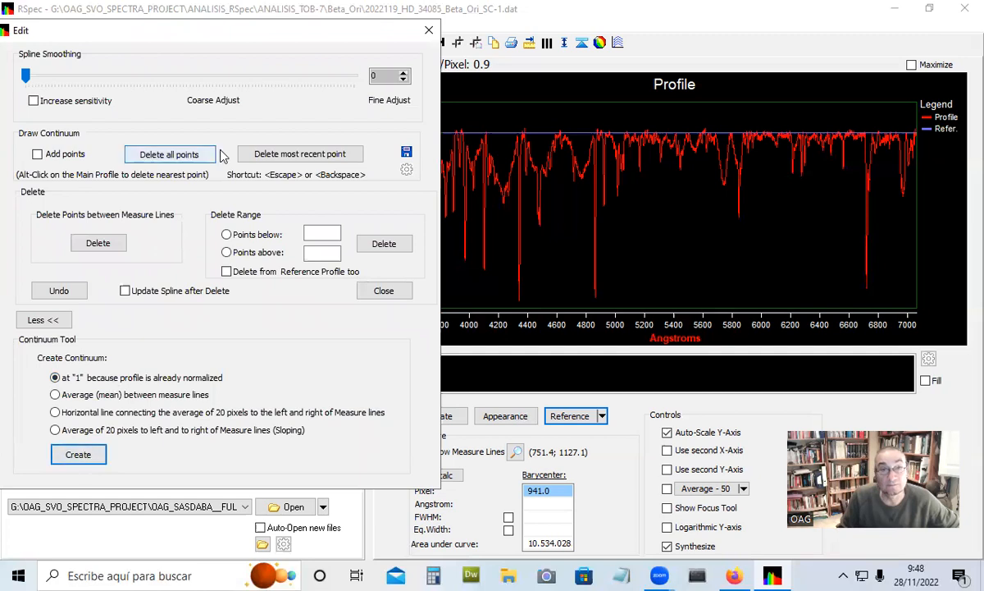
drag(380, 35, 254, 77)
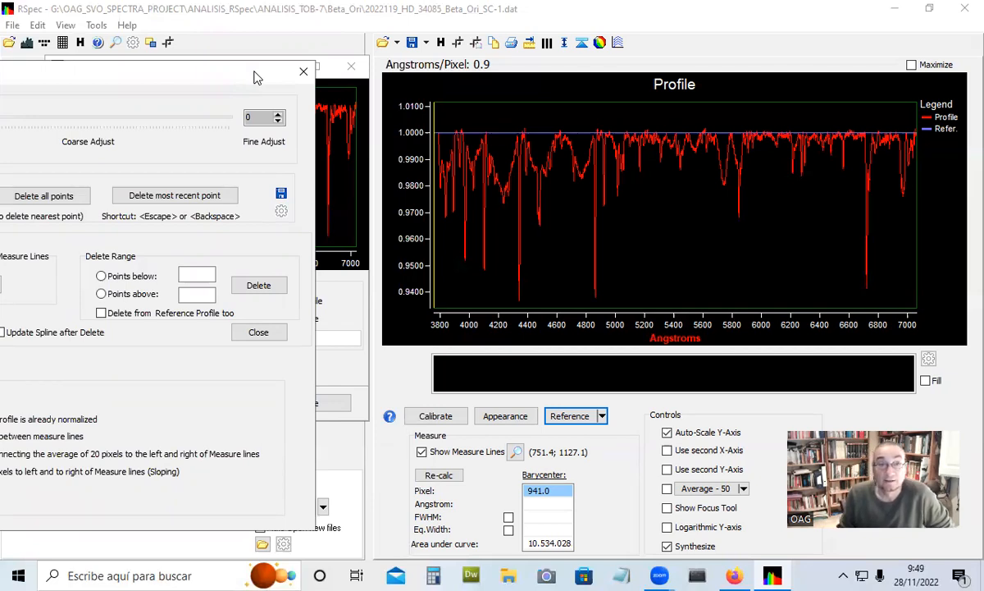
click(302, 73)
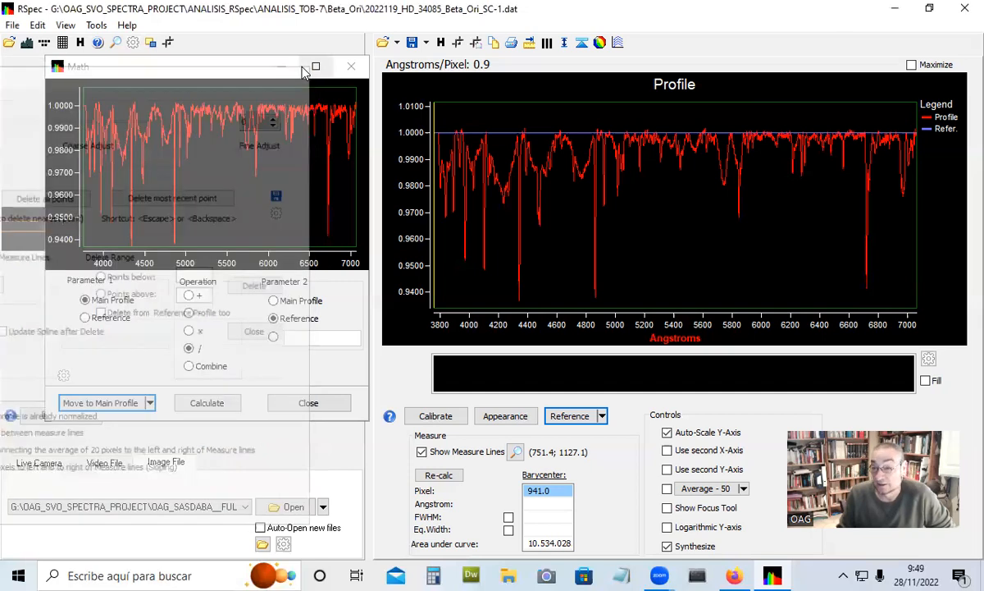